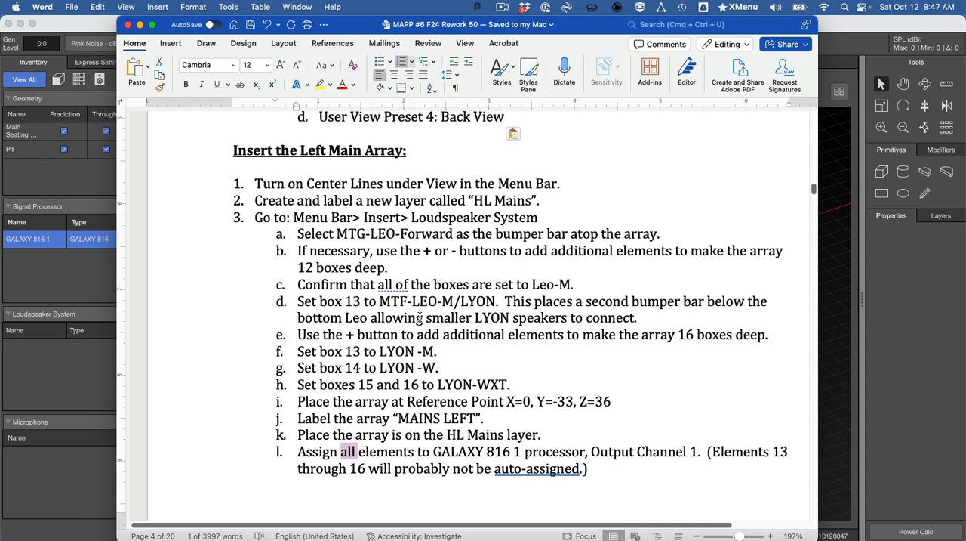
Step: Switch to MAPP 3D and turn on the display of Center Lines in the model view
click(266, 349)
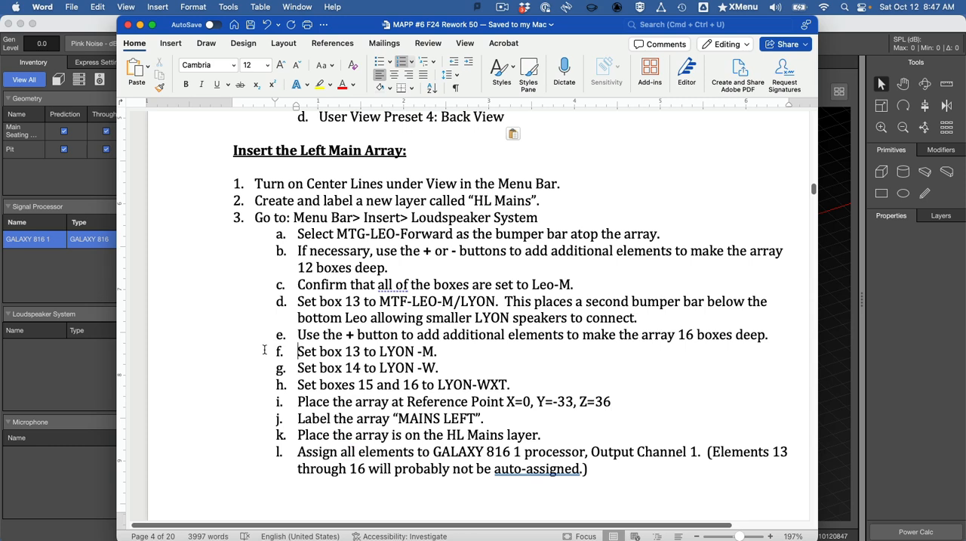
key(super+Tab)
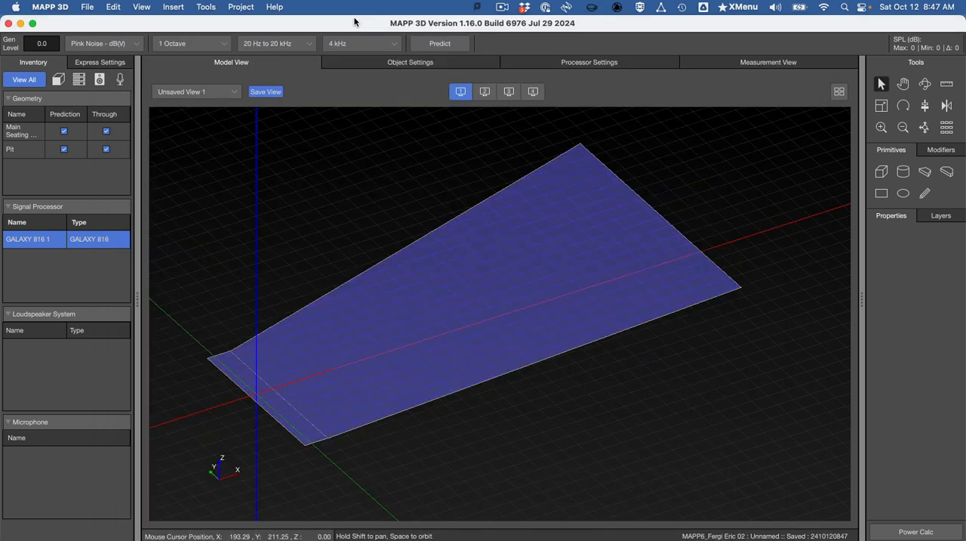
click(150, 6)
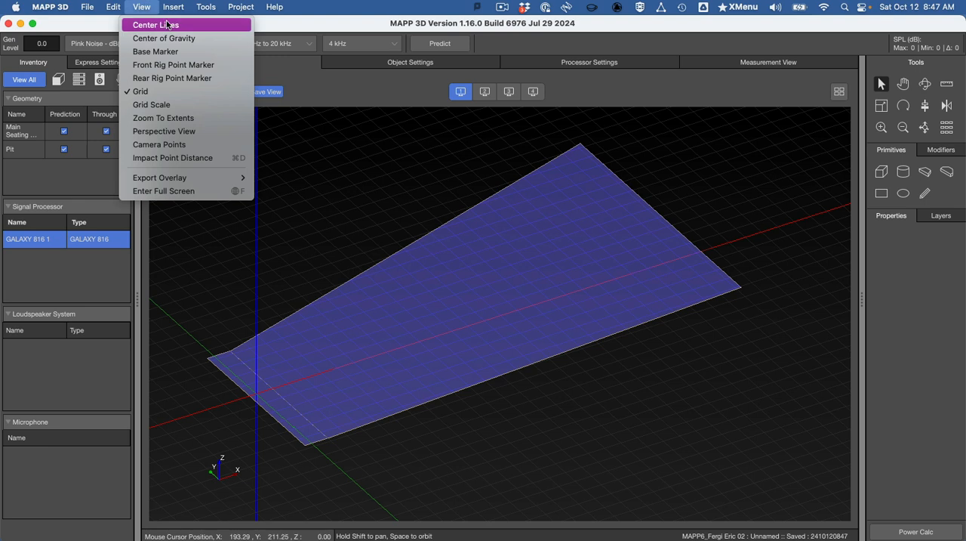
click(167, 25)
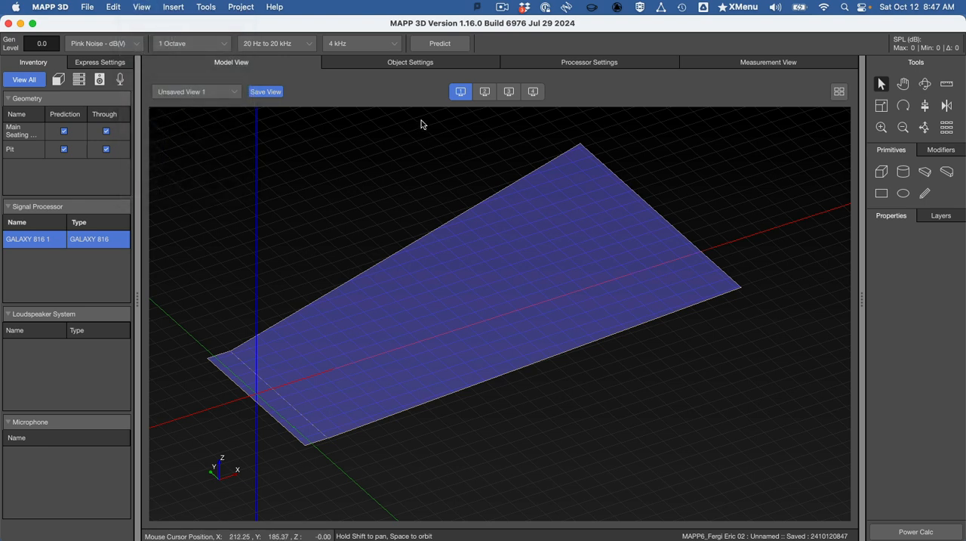
click(187, 6)
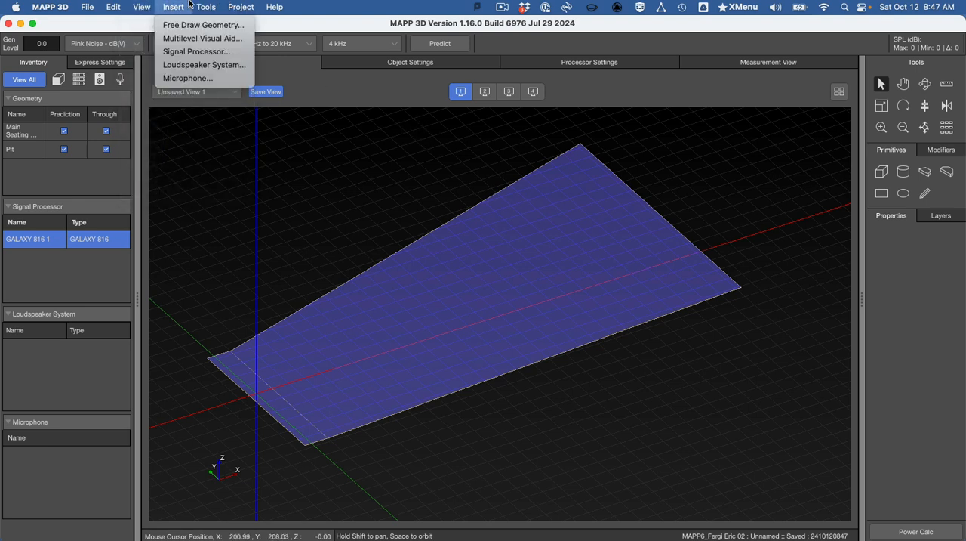
click(190, 65)
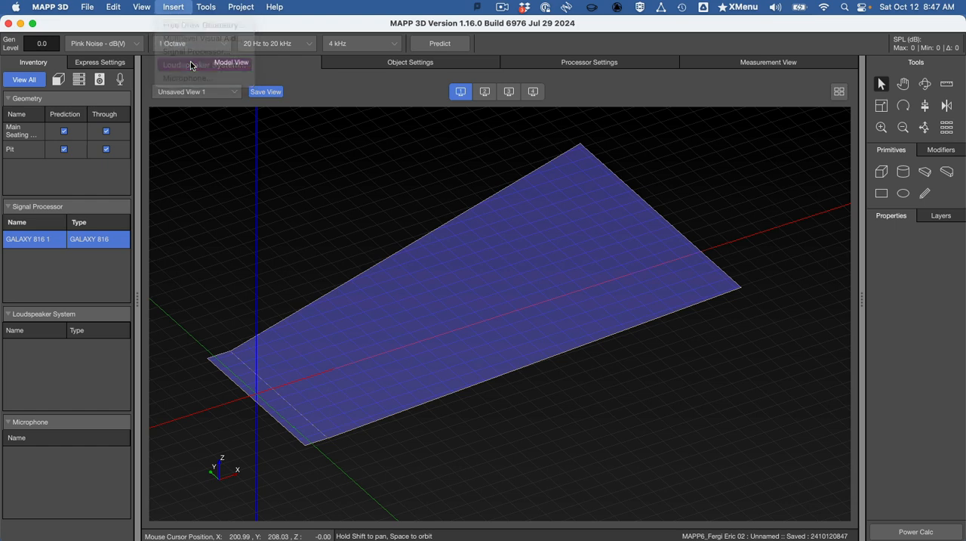
key(super+Tab)
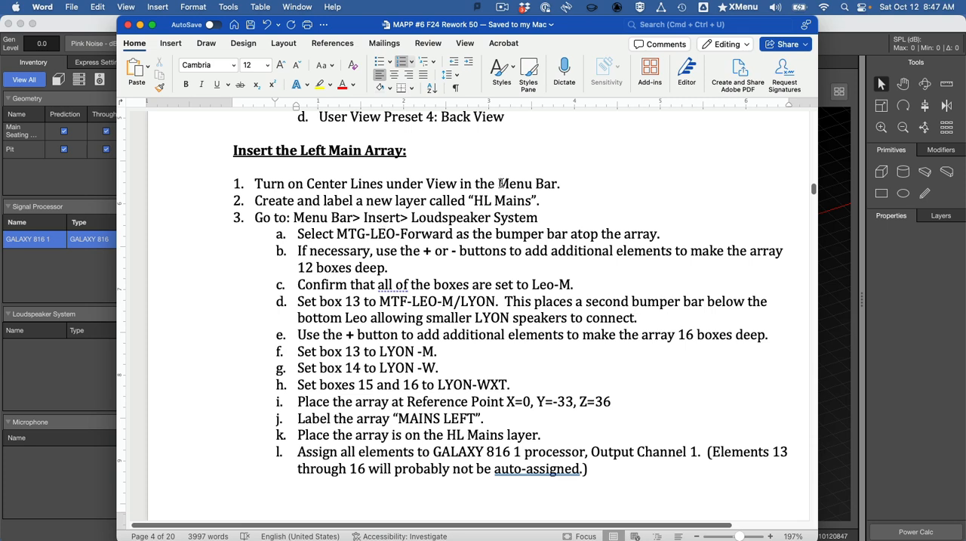
click(823, 253)
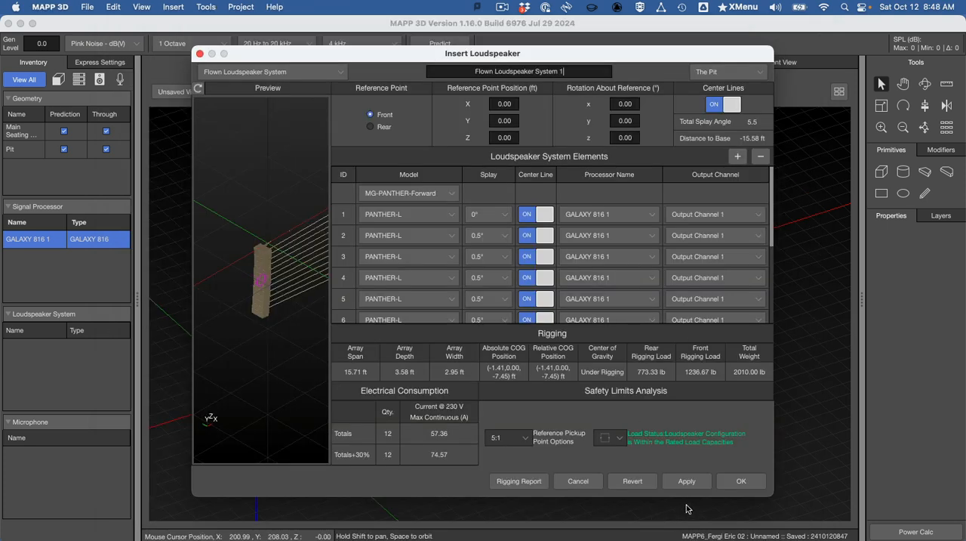
click(200, 53)
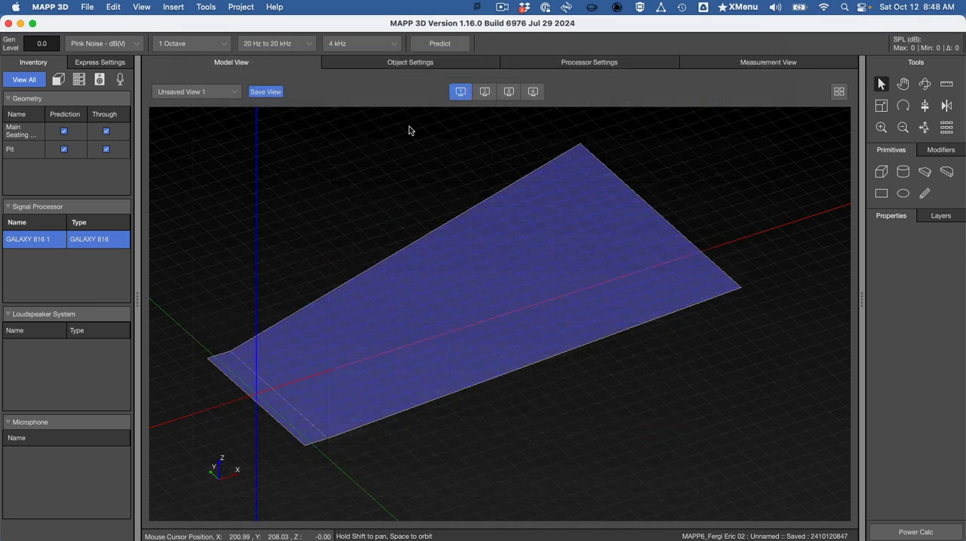
Step: Add a new layer to the project and name it "HL Mains"
click(940, 216)
key(super+Tab)
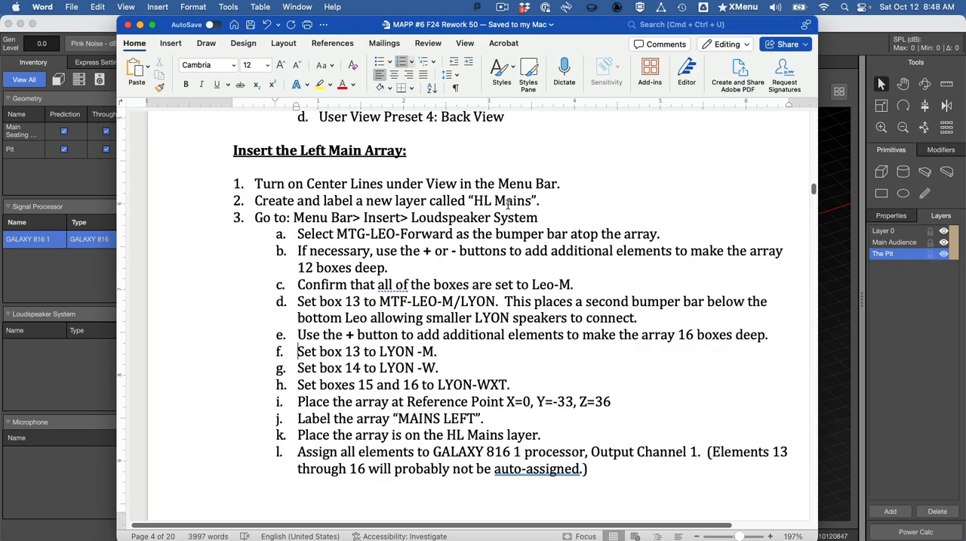
key(super+Tab)
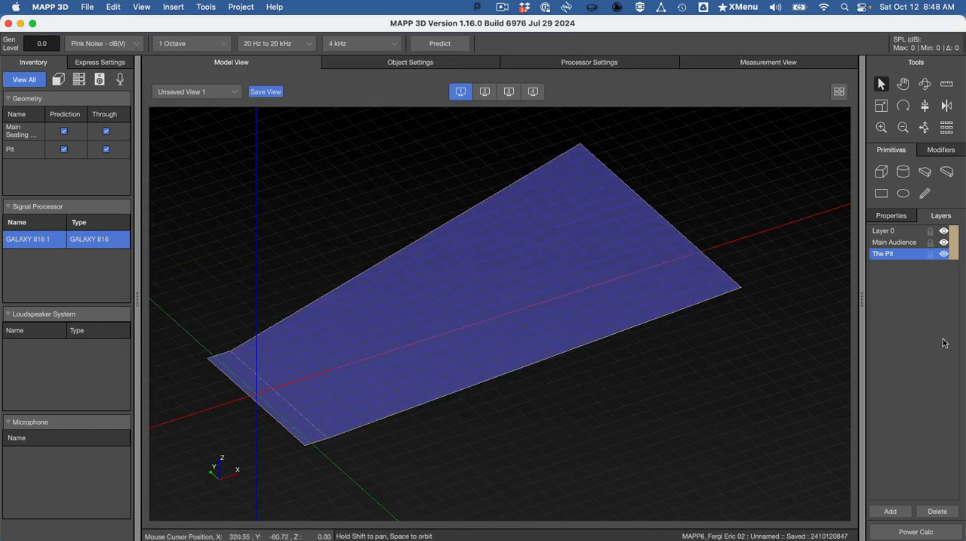
click(902, 513)
double_click(894, 265)
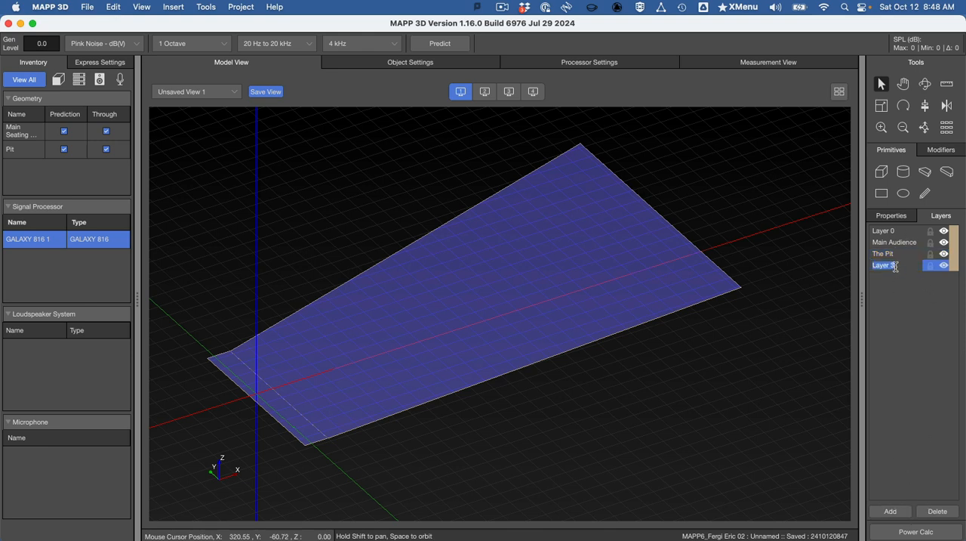
text(HL Mains)
key(Return)
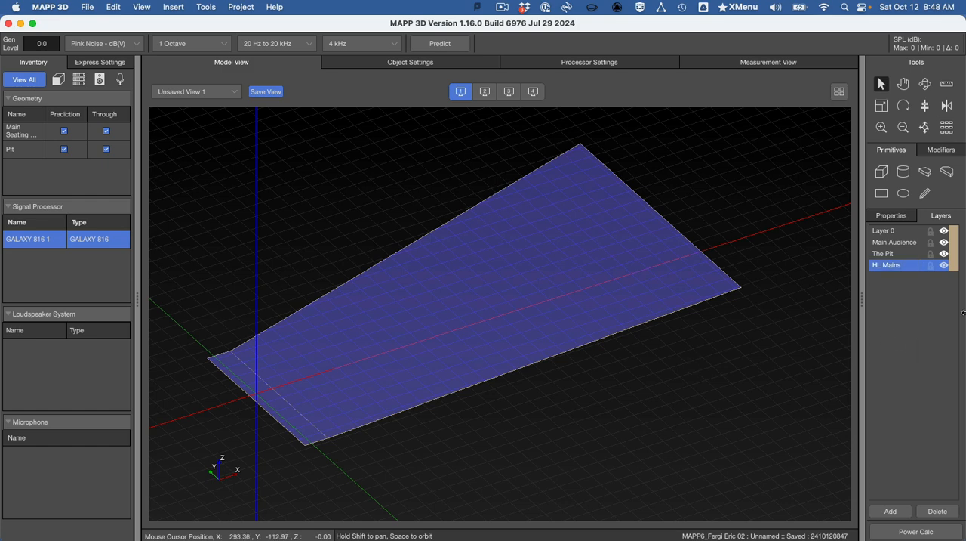
Step: Start inserting a new flown loudspeaker system and label it "MAINS LEFT", copying the name from the Word instructions
click(173, 7)
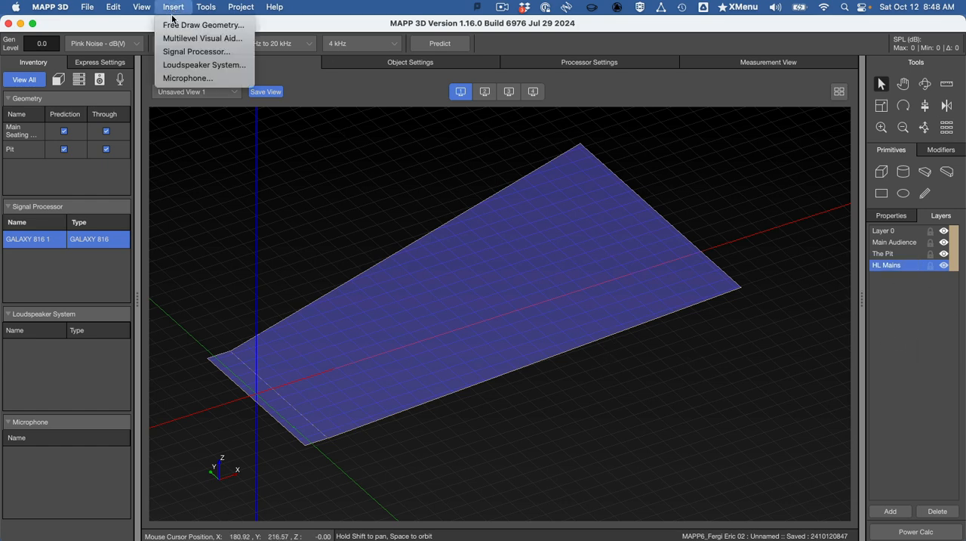
click(183, 67)
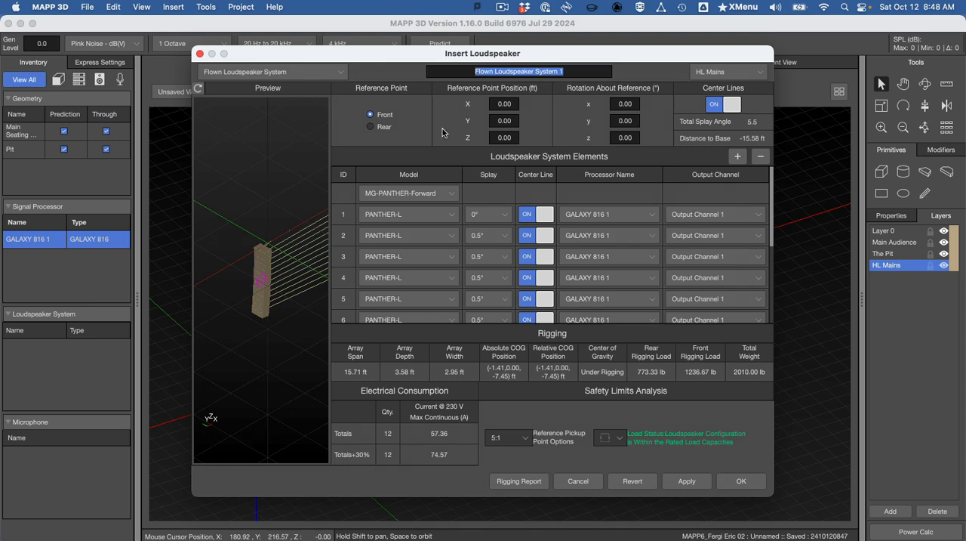
key(super+Tab)
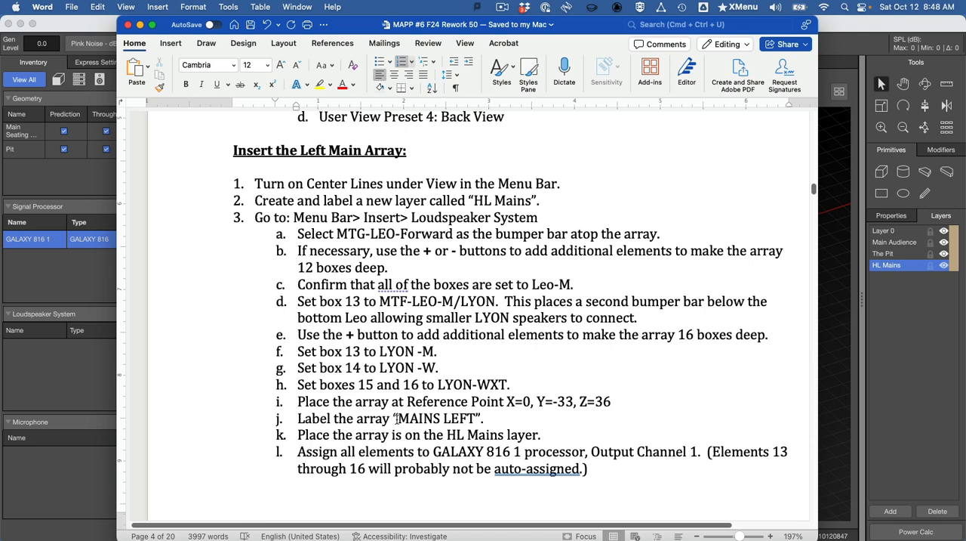
drag(398, 418, 489, 424)
key(super+c)
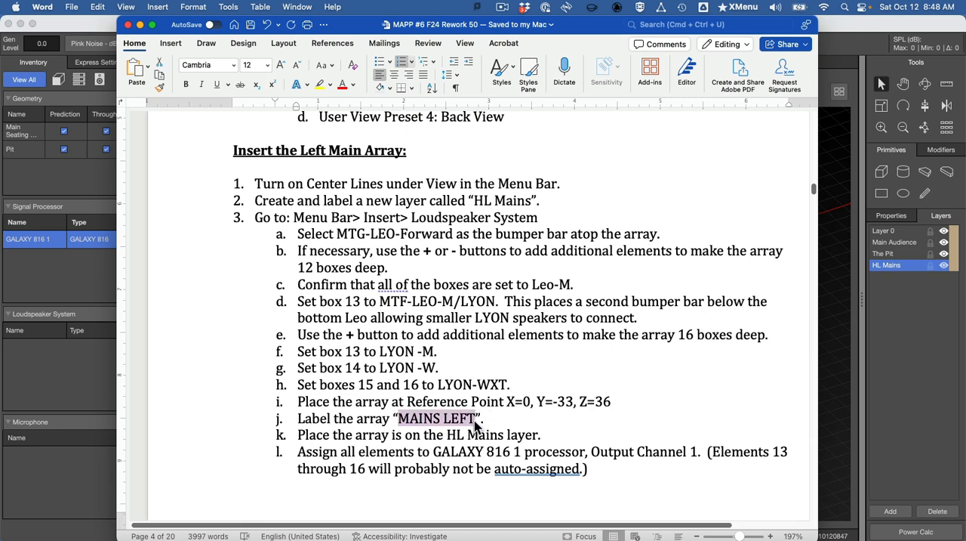
key(super+Tab)
key(super+v)
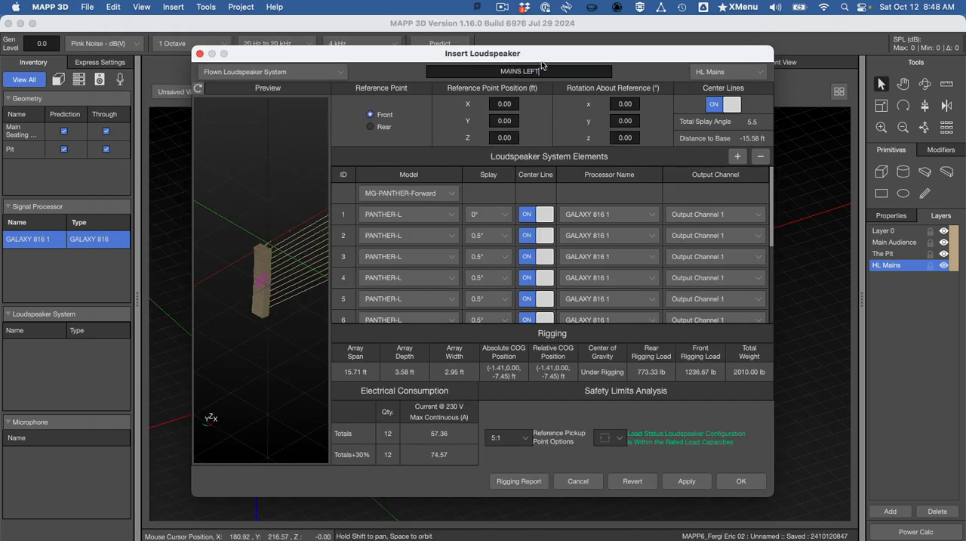
Step: Look up the bumper bar in the Word instructions and set the array's top bumper model to MTG-LEO-Forward
key(super+Tab)
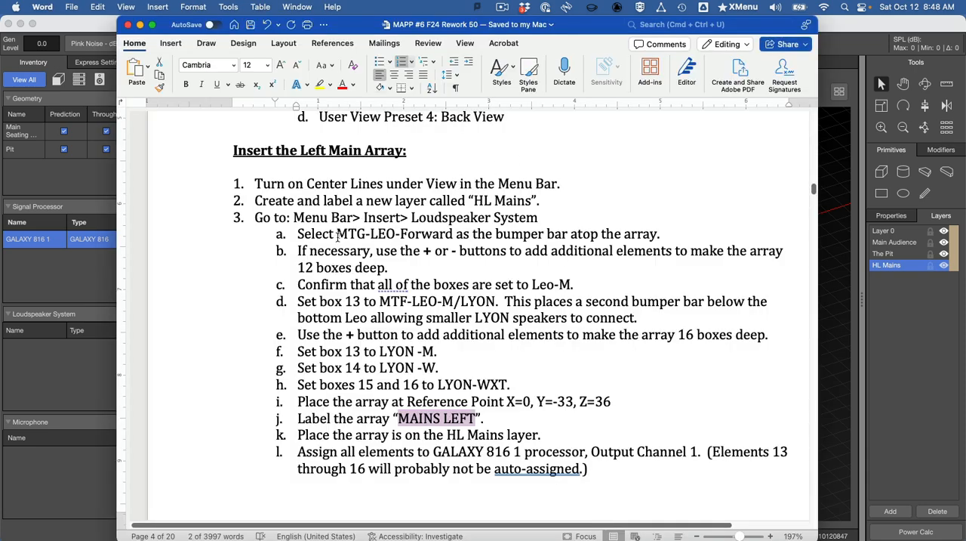
drag(337, 234, 429, 239)
key(super+Tab)
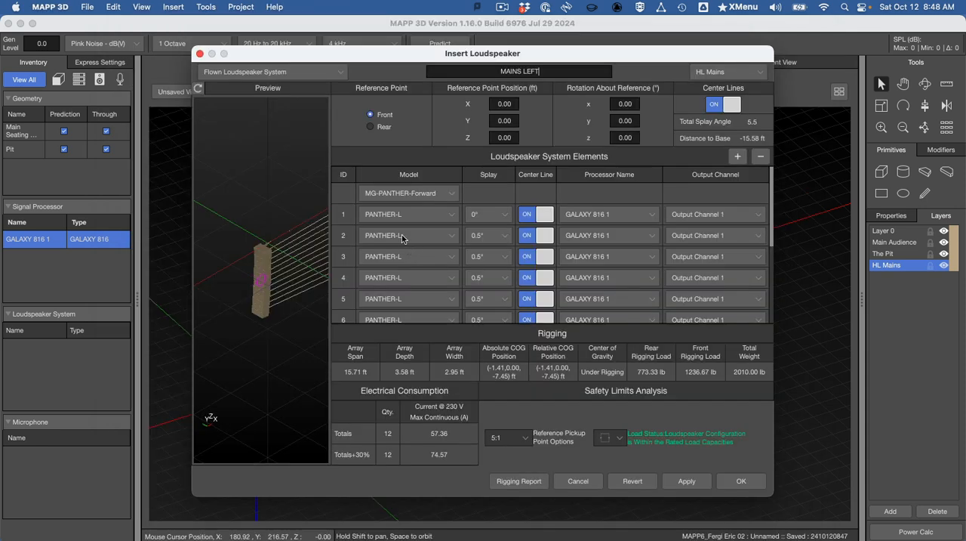
click(413, 194)
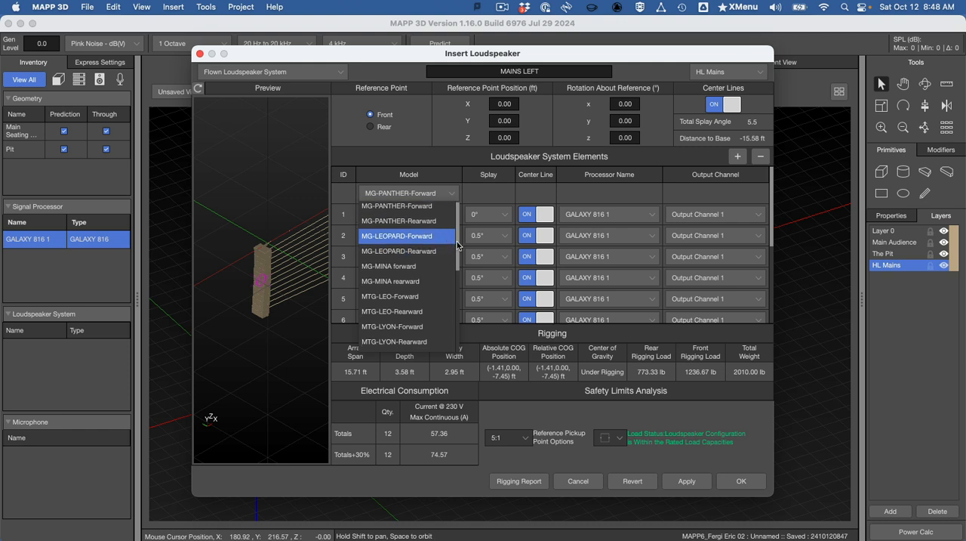
click(416, 296)
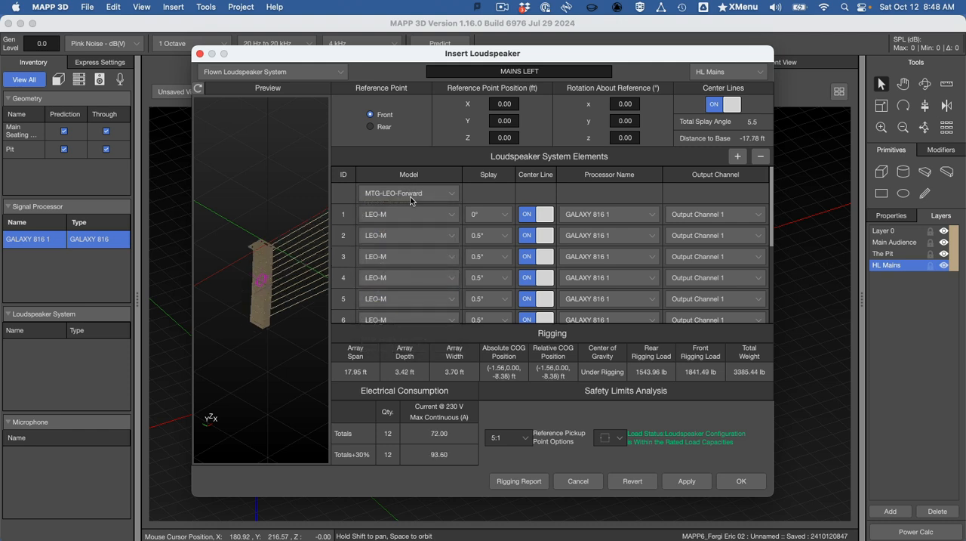
Step: Examine the model, processor and output channel assignments of all the elements in the MAINS LEFT array
scroll(424, 231, down, 5)
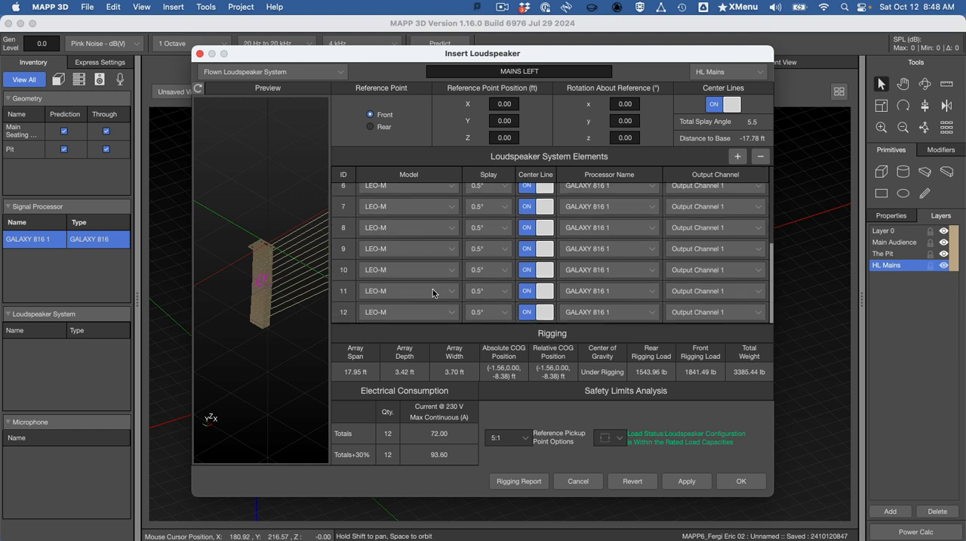
scroll(417, 252, up, 7)
scroll(417, 253, down, 3)
scroll(417, 253, down, 3)
scroll(414, 218, up, 7)
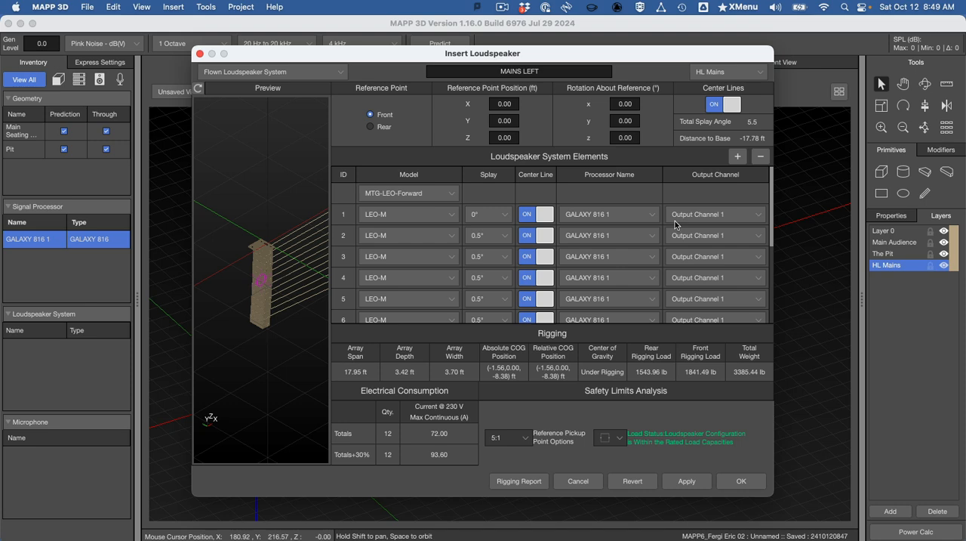
scroll(672, 227, down, 5)
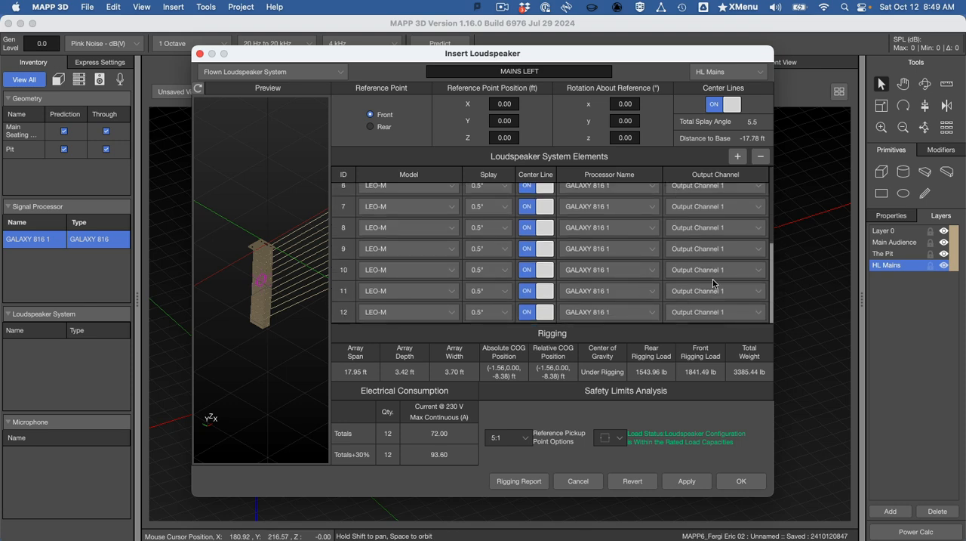
scroll(713, 287, up, 5)
Step: Following the Word instructions, add a thirteenth element to the array and set its model to MTF-LEO-M/LYON
key(super+Tab)
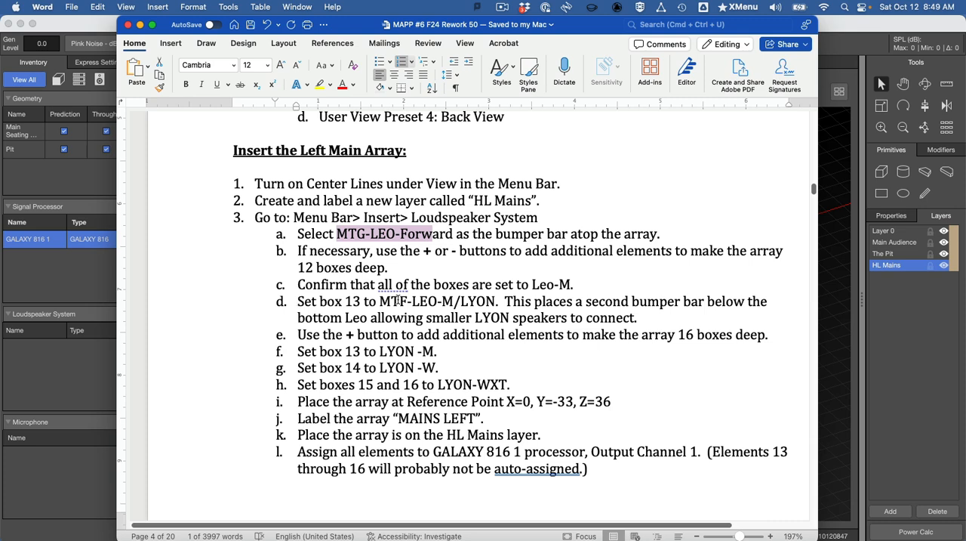
scroll(402, 302, down, 1)
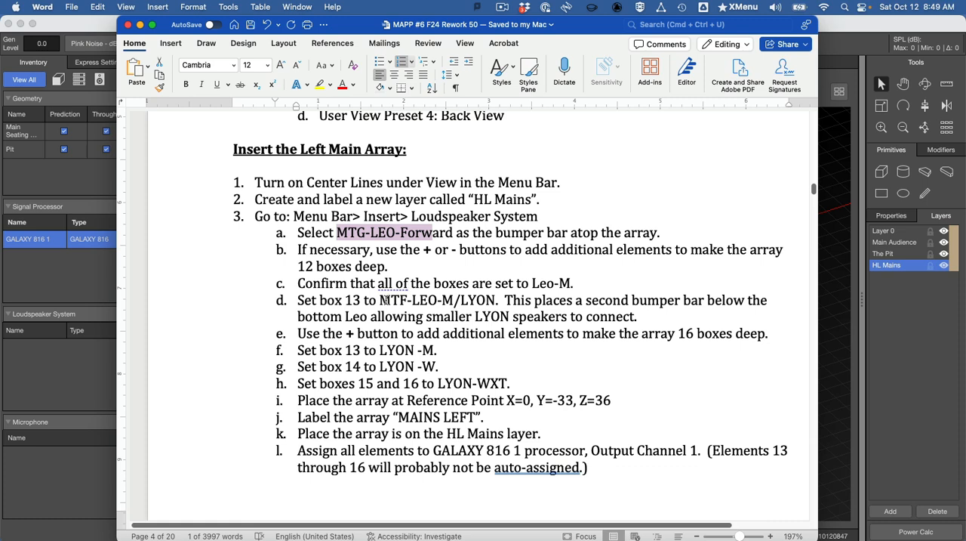
scroll(386, 302, down, 2)
key(super+Tab)
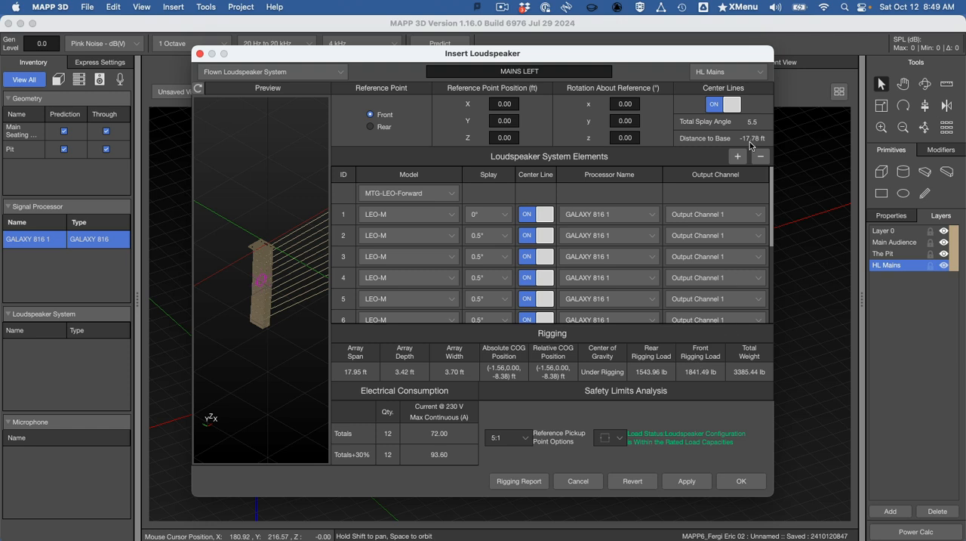
click(738, 156)
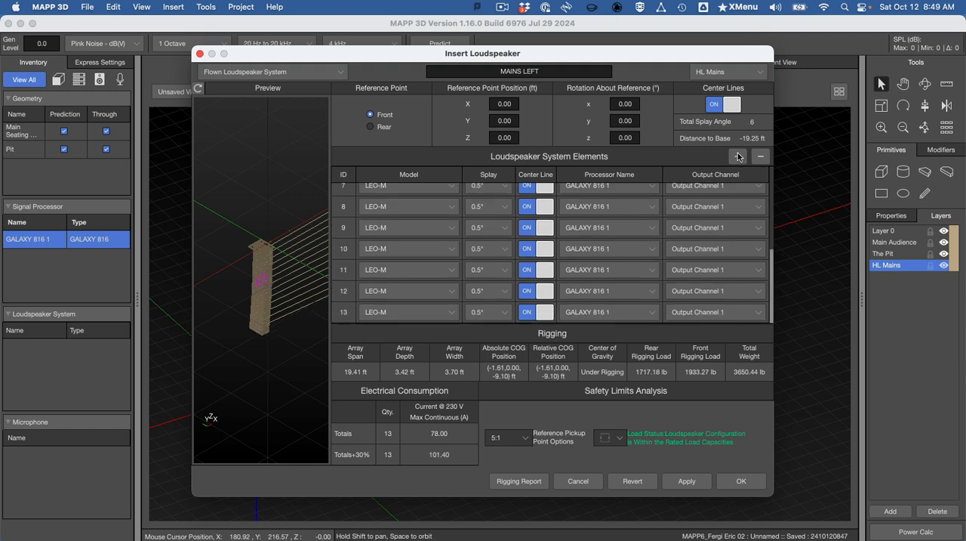
click(417, 312)
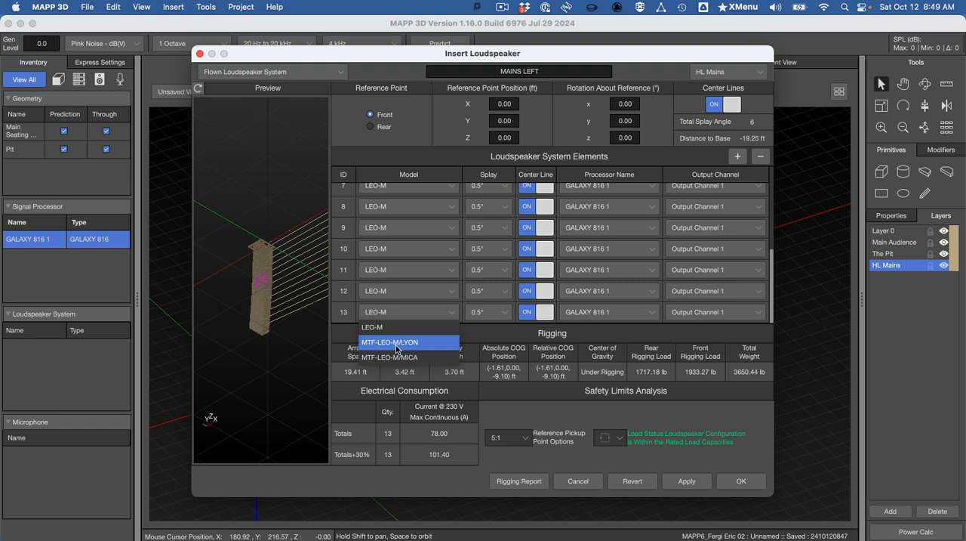
click(402, 345)
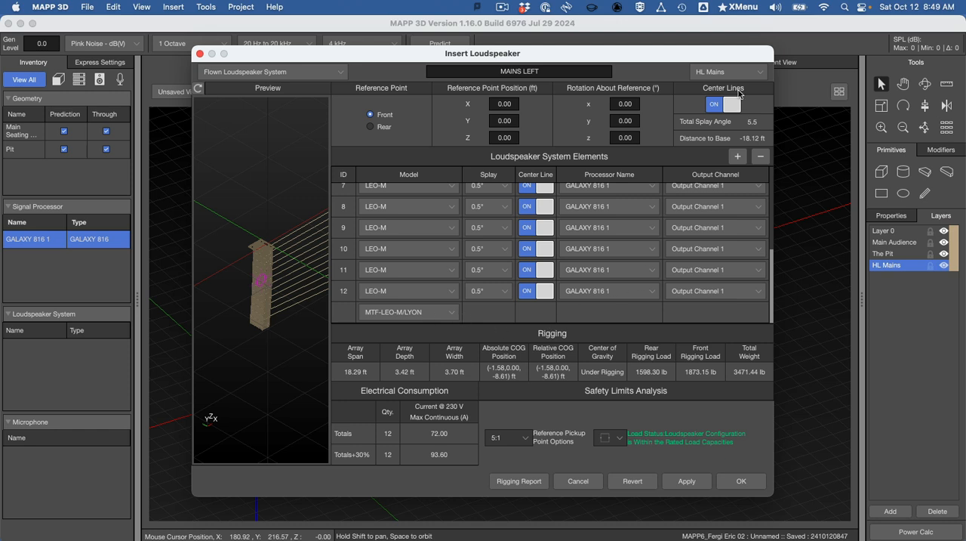
Step: Add four more elements below the MTF-LEO-M/LYON transition frame to make the array 16 boxes deep
click(737, 156)
click(737, 157)
click(737, 156)
click(737, 156)
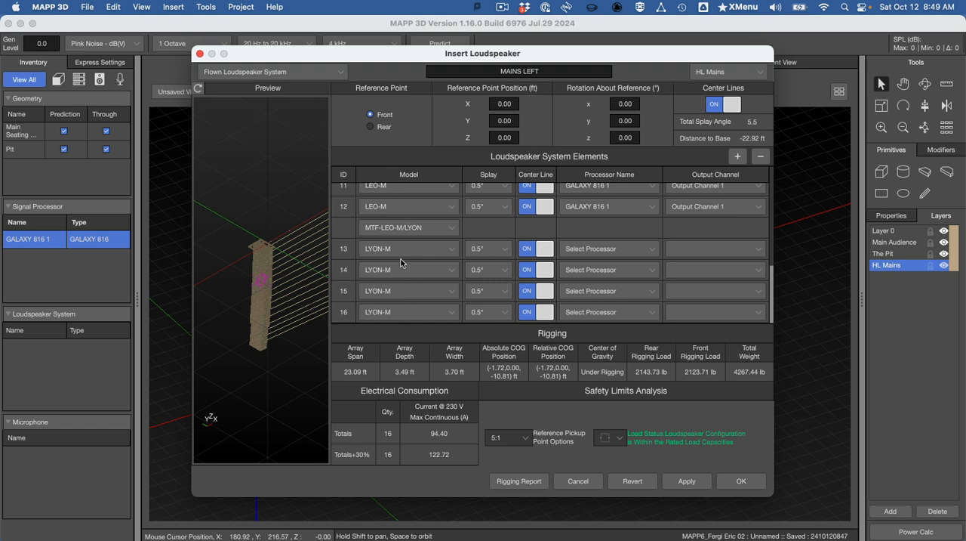
Step: Check the LYON models in the Word instructions and set element 14 to LYON-W
key(super+Tab)
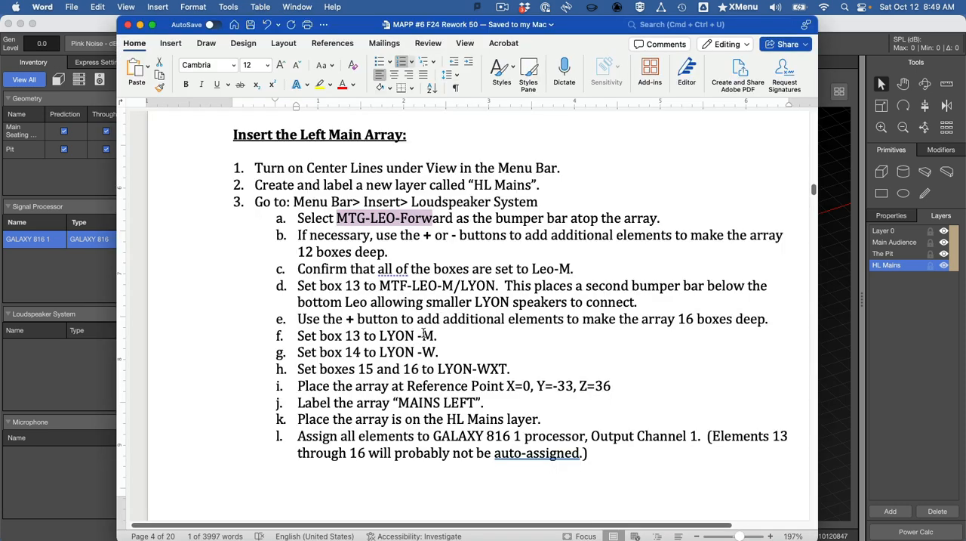
key(super+Tab)
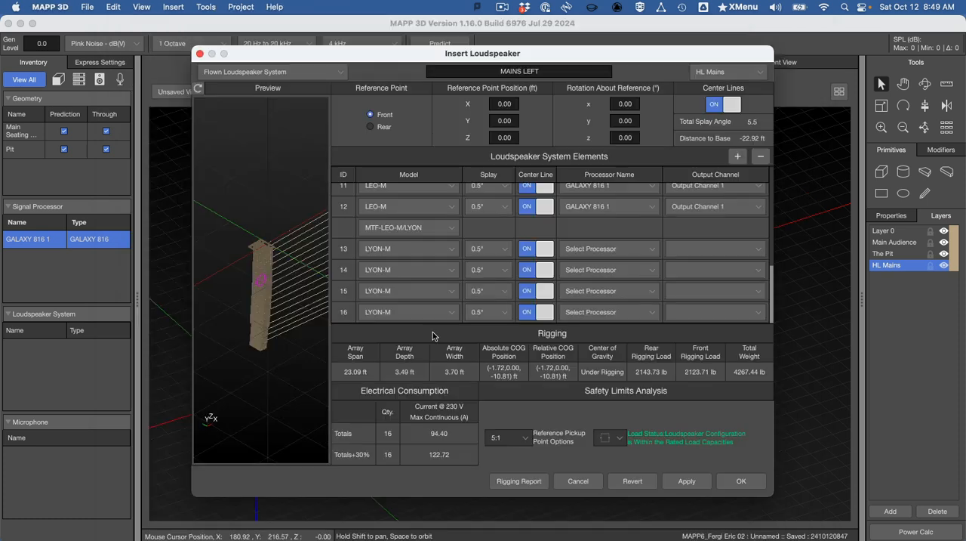
key(super+Tab)
key(super+Tab)
click(405, 286)
click(404, 300)
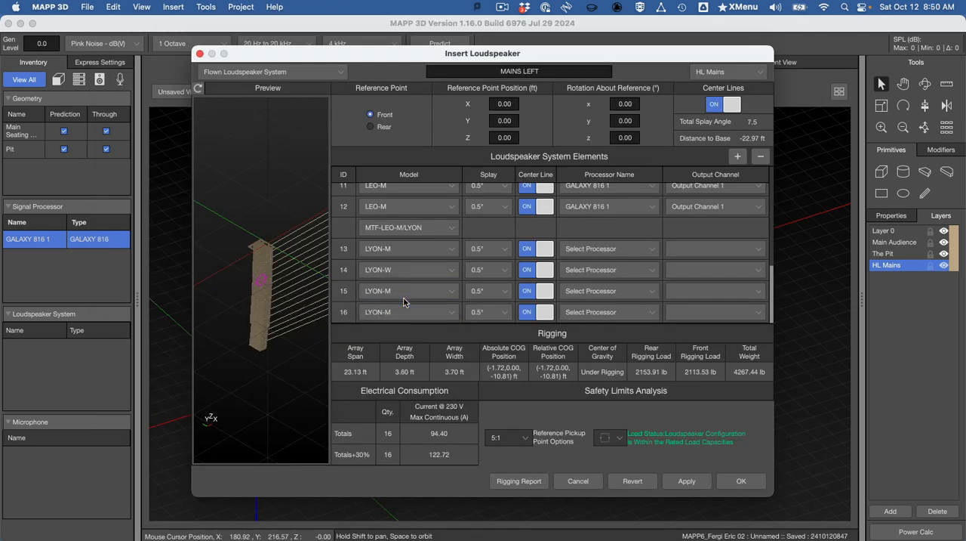
Step: Check the Word instructions for the bottom boxes and set elements 15 and 16 to LYON-WXT
key(super+Tab)
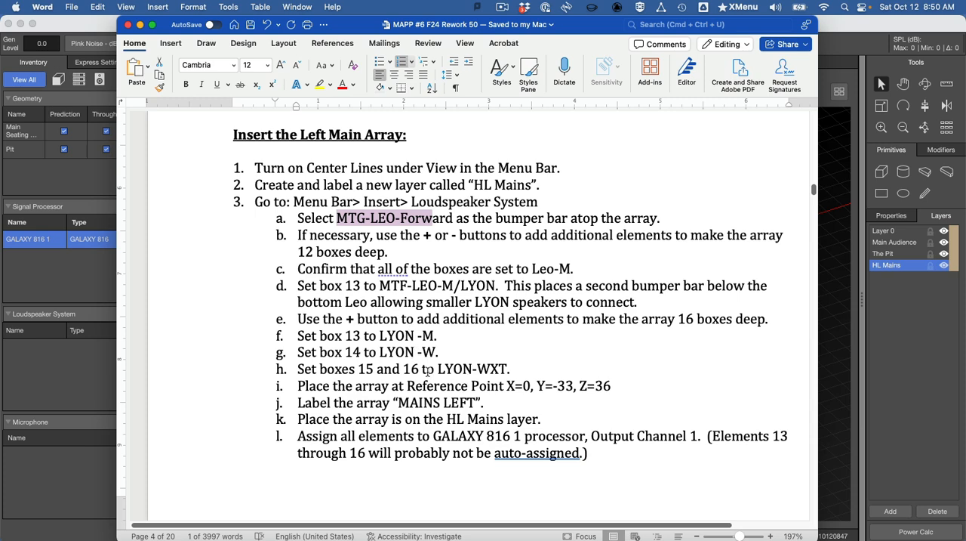
key(super+Tab)
click(400, 293)
click(408, 336)
click(408, 312)
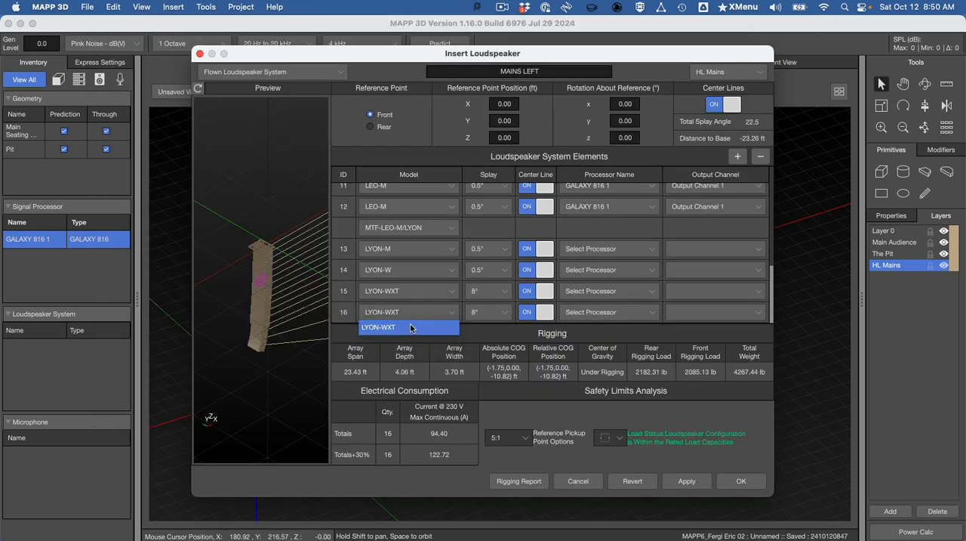
click(411, 327)
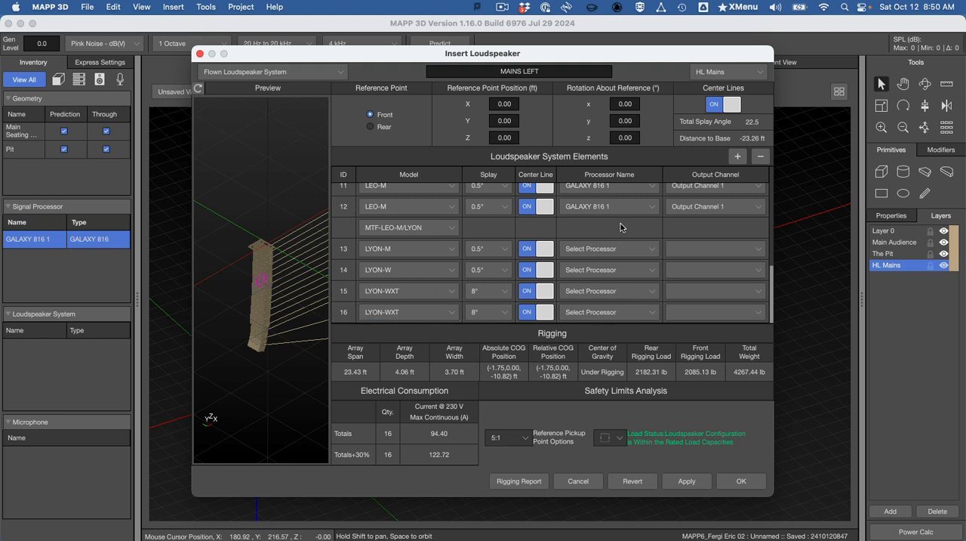
Step: Assign elements 13 through 16 to the GALAXY 816 1 processor, Output Channel 1
click(602, 250)
click(608, 273)
click(608, 271)
click(610, 300)
click(611, 288)
click(617, 323)
click(615, 312)
click(615, 342)
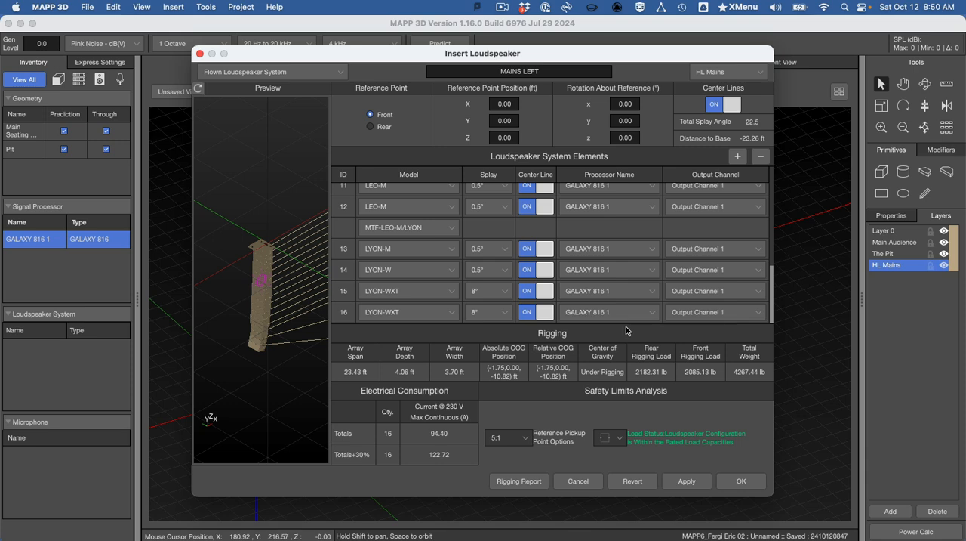
Step: Following the Word instructions, set the array's reference point position to X=0, Y=-33 and Z=36 ft
key(super+Tab)
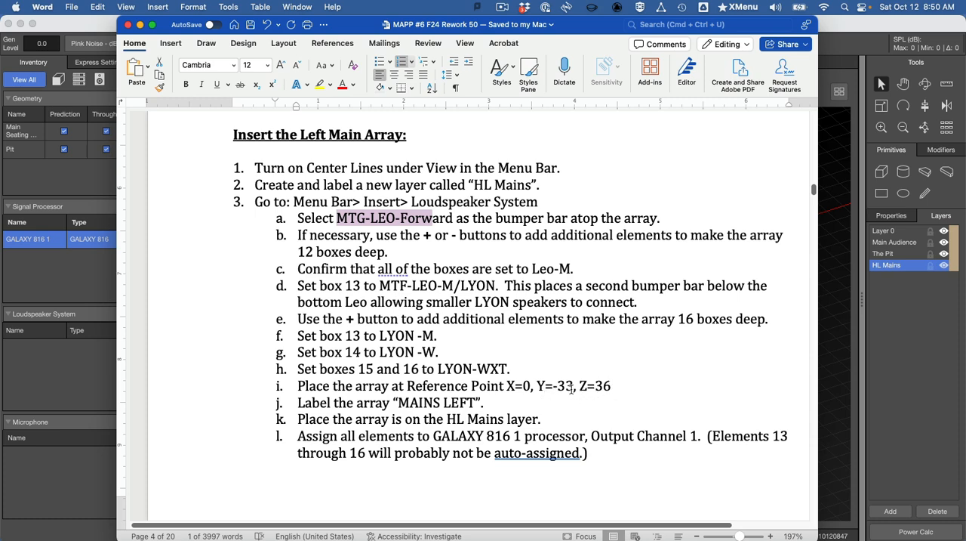
key(super+Tab)
drag(511, 104, 481, 104)
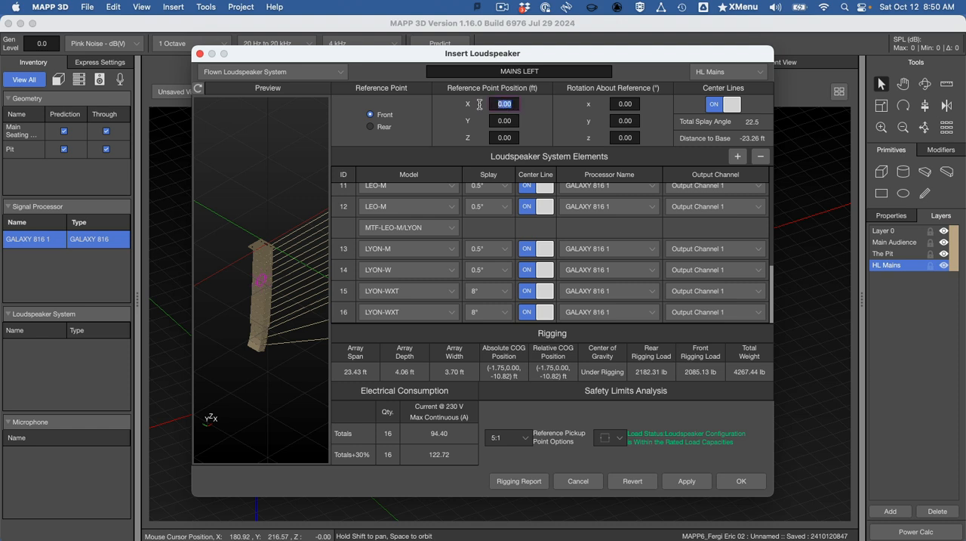
key(Tab)
text(-33)
key(Tab)
text(3)
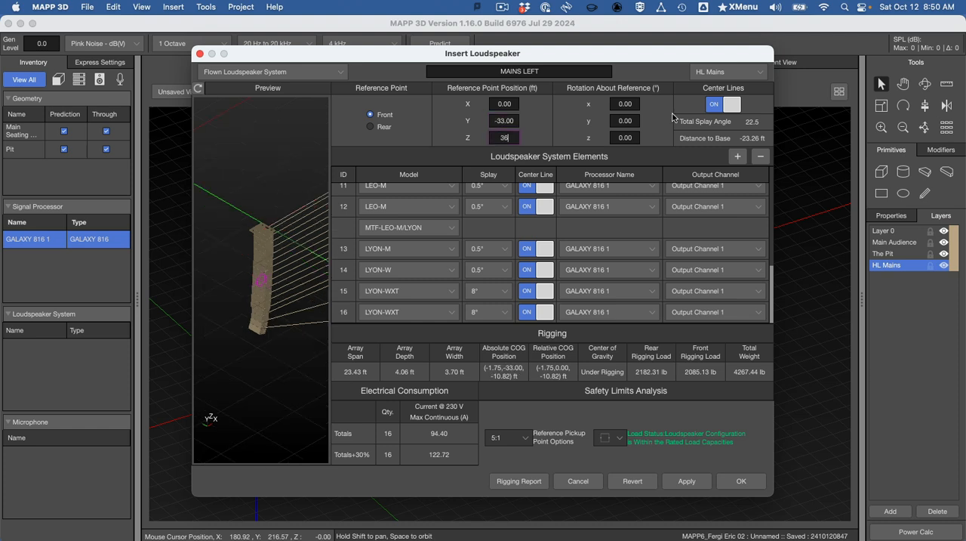
click(516, 119)
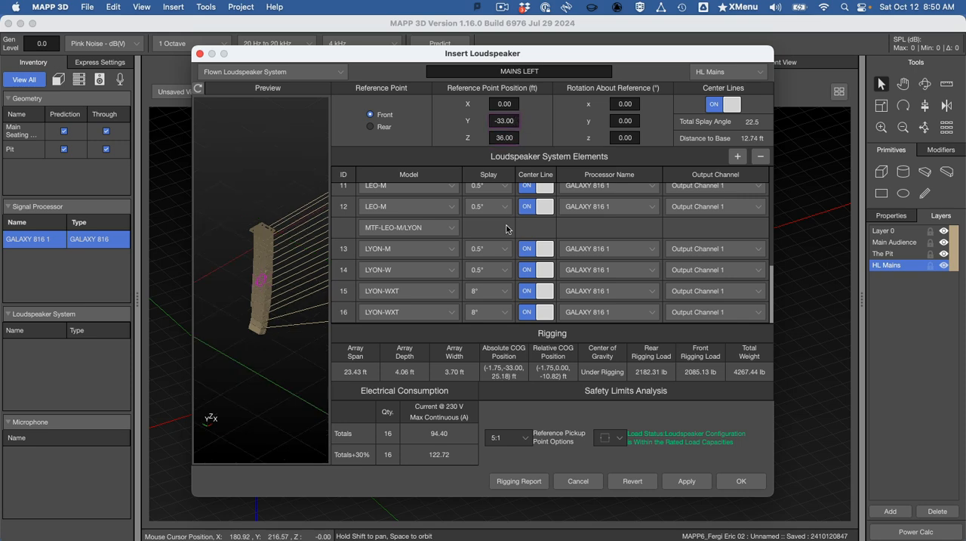
Step: Recheck the position, label and layer instructions in Word and choose HL Mains as the array's layer
key(super+Tab)
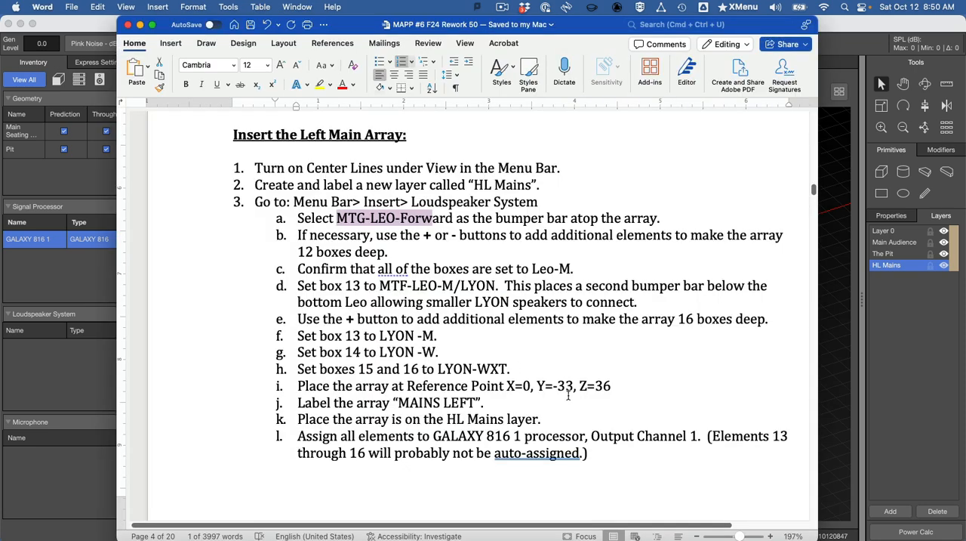
key(super+Tab)
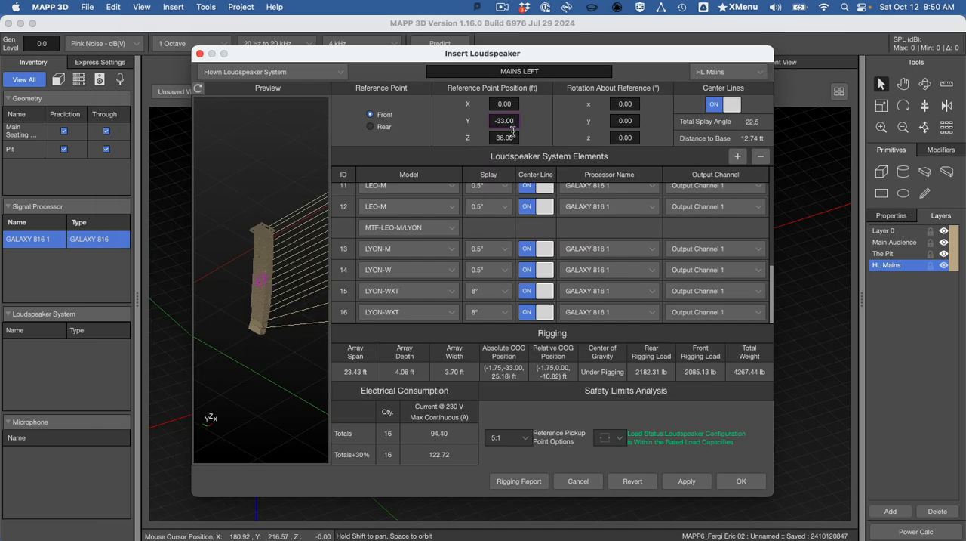
key(super+Tab)
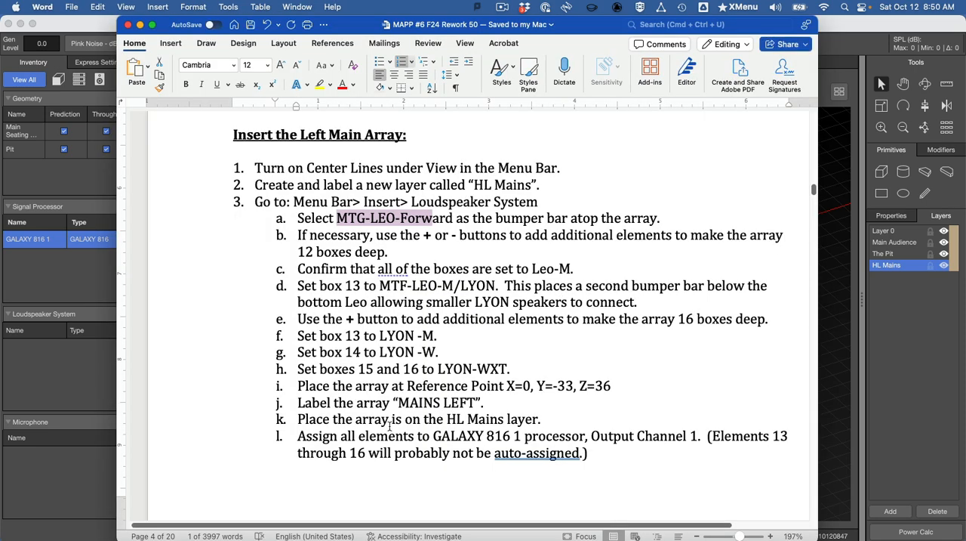
key(super+Tab)
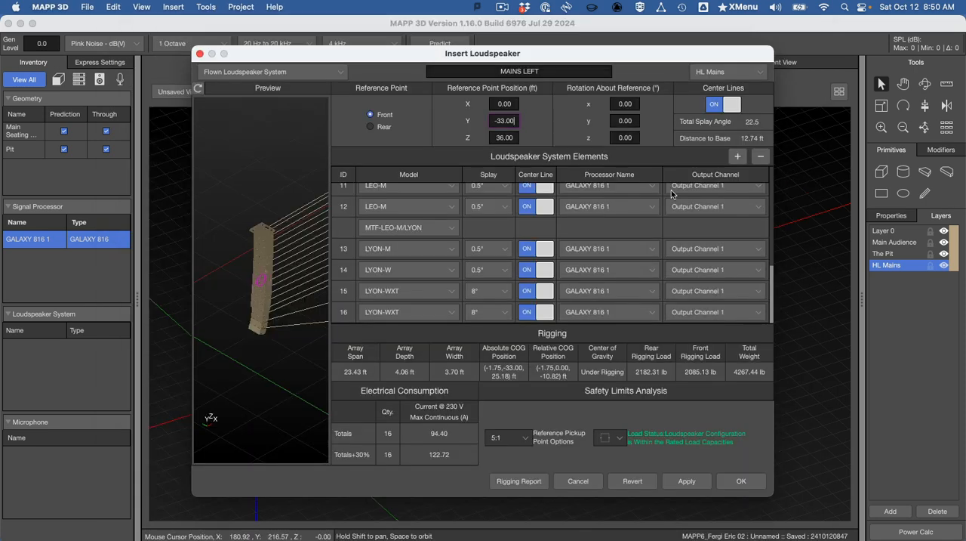
click(708, 73)
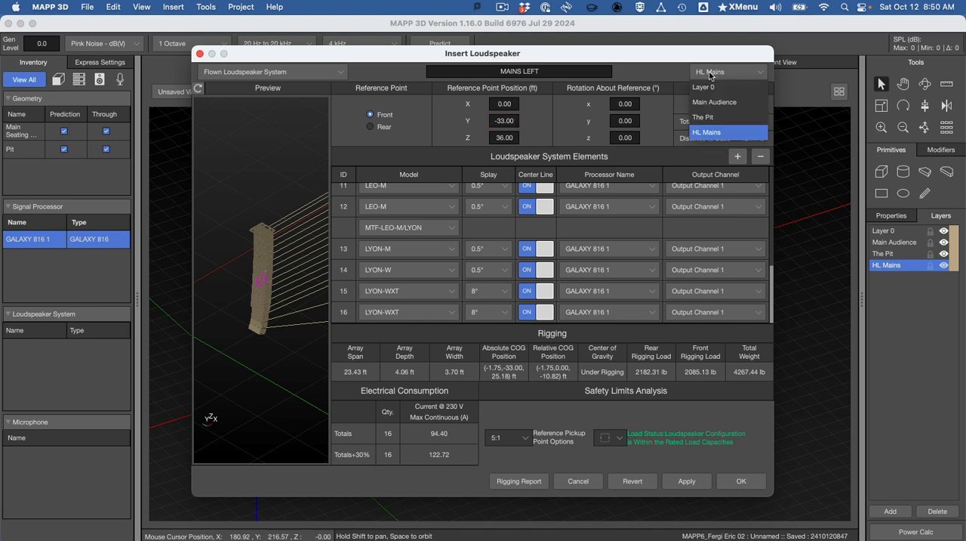
click(721, 133)
Step: Check the Insert Loudspeaker settings against the reference images in Word and insert the MAINS LEFT array into the model
key(super+Tab)
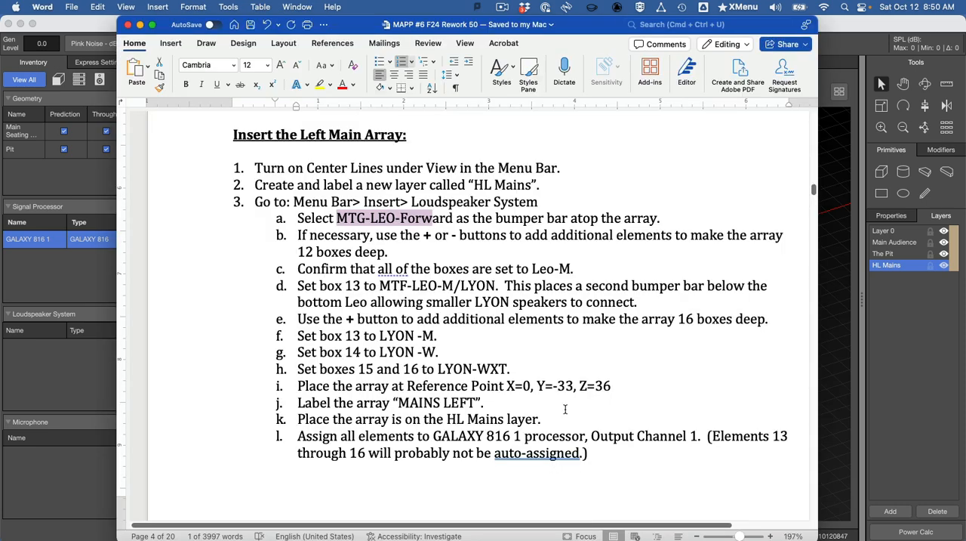
scroll(574, 426, down, 10)
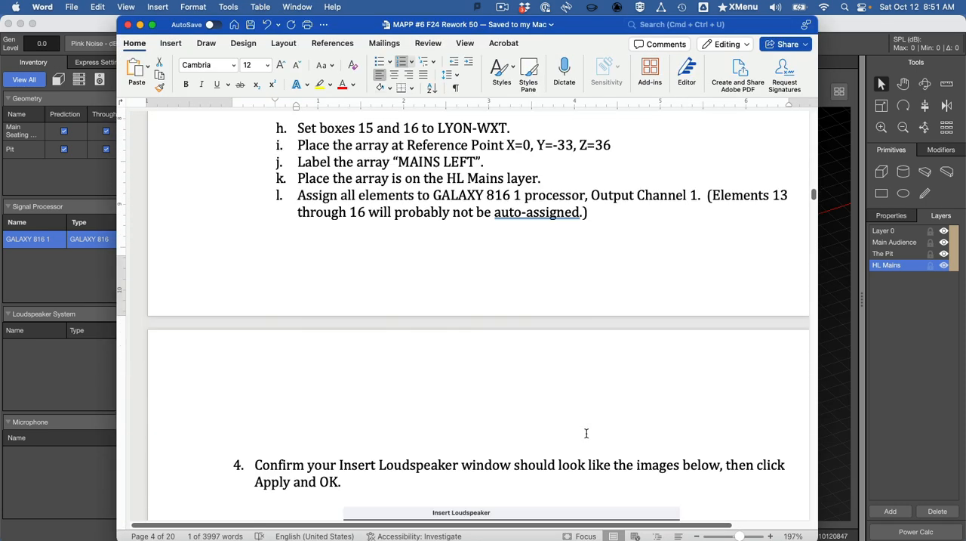
scroll(589, 430, down, 15)
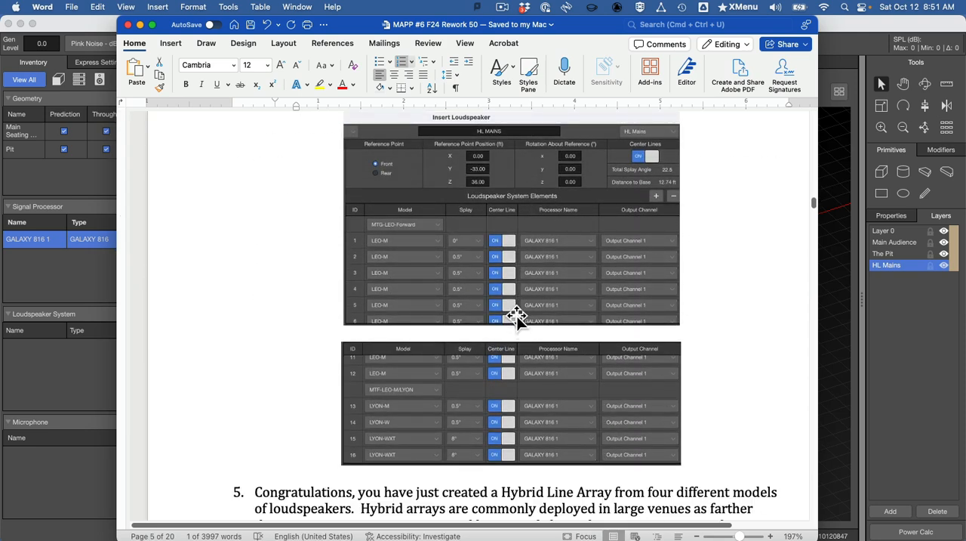
key(super+Tab)
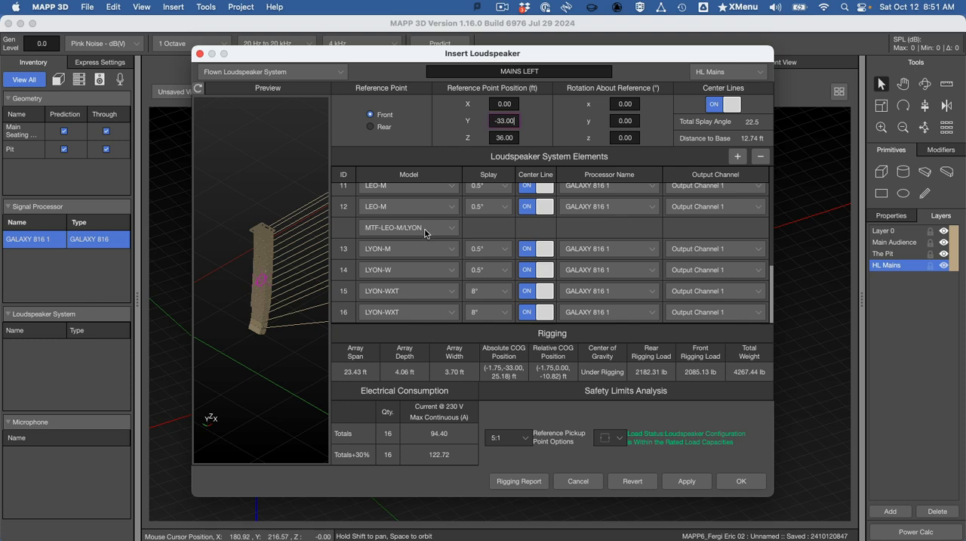
click(694, 481)
click(748, 482)
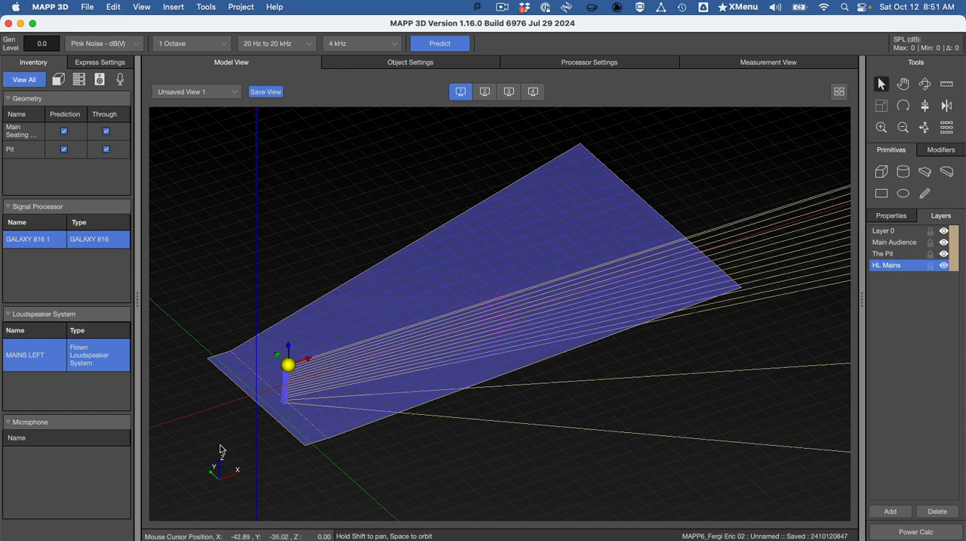
Step: Deselect the inserted array in the model and save the project as a new version
drag(224, 443, 204, 455)
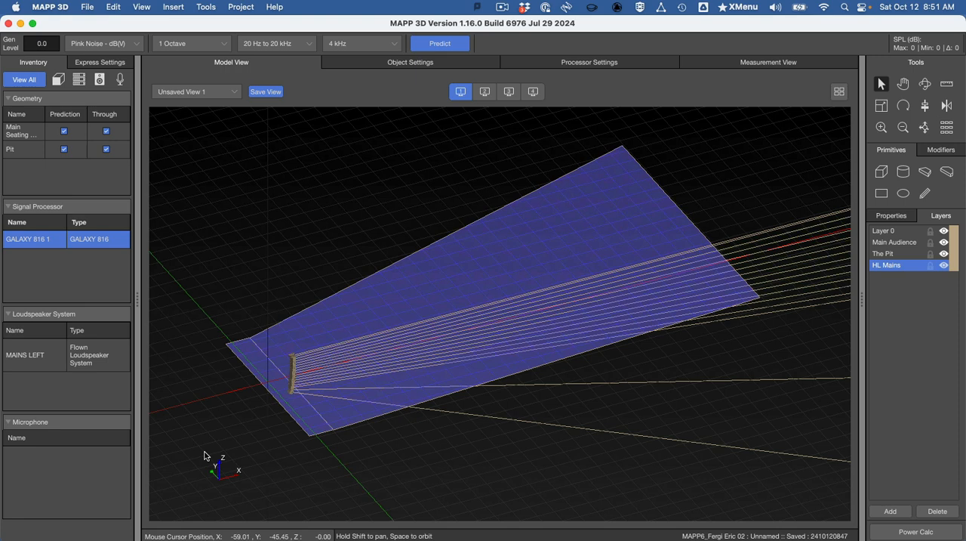
key(super+s)
Step: Examine the MAINS LEFT array and its center lines in the model alongside the hybrid line array explanation in Word
key(super+Tab)
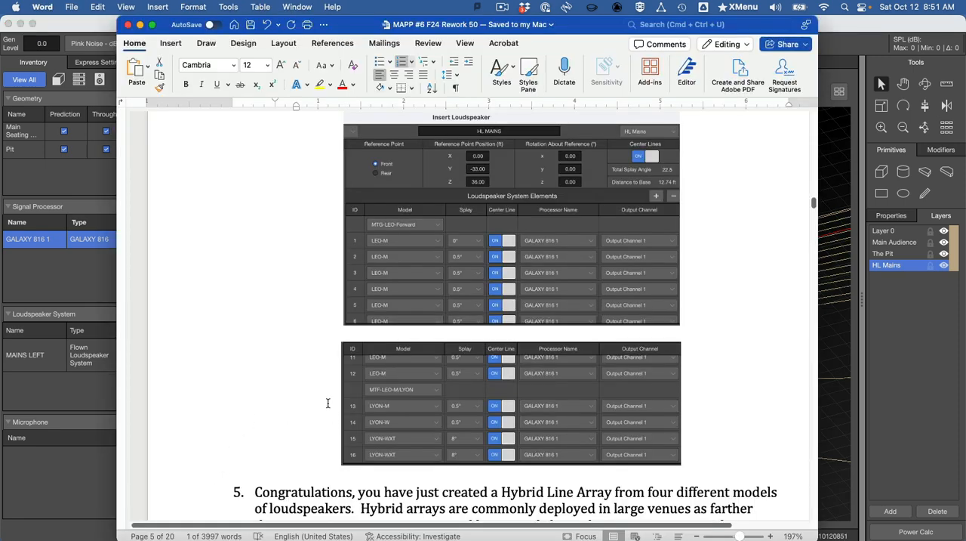
scroll(327, 403, down, 5)
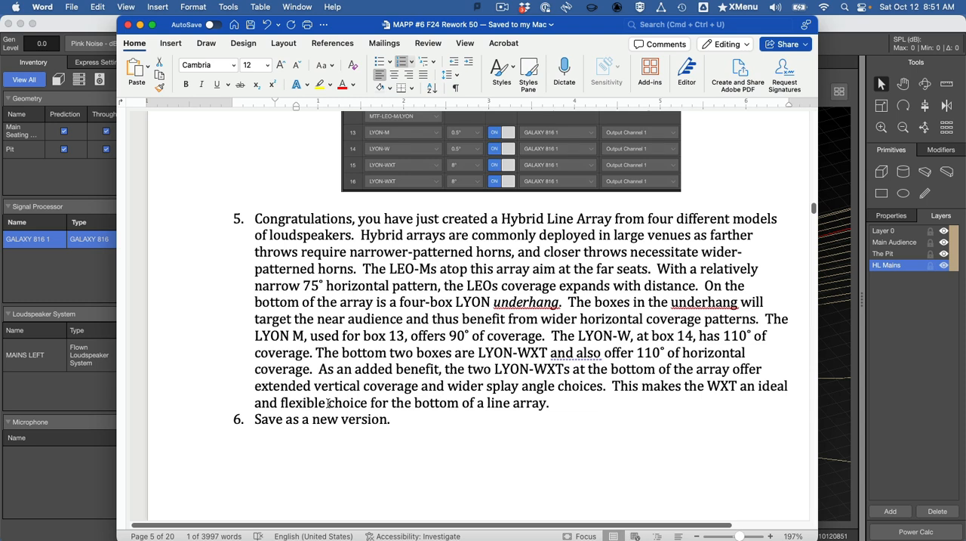
key(super+Tab)
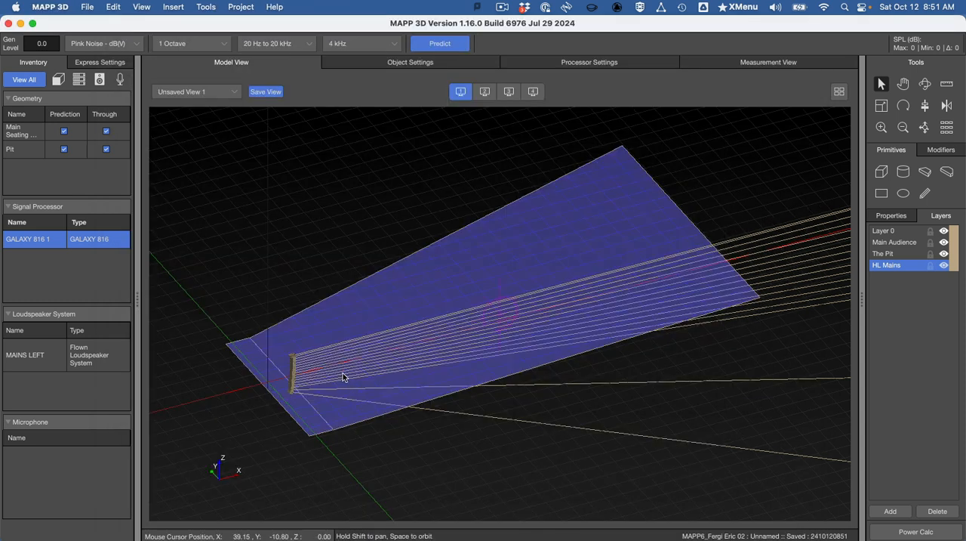
drag(221, 420, 228, 420)
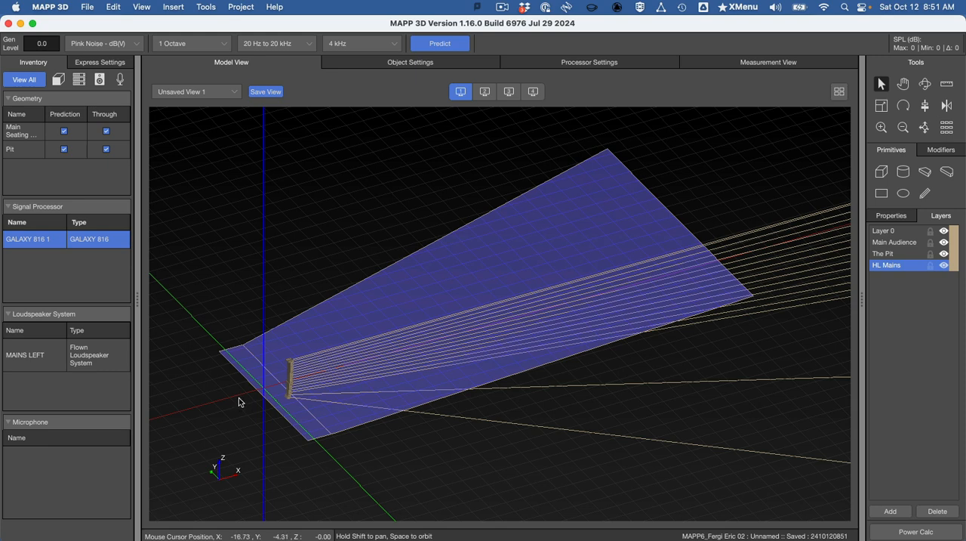
scroll(239, 398, up, 5)
scroll(285, 379, up, 5)
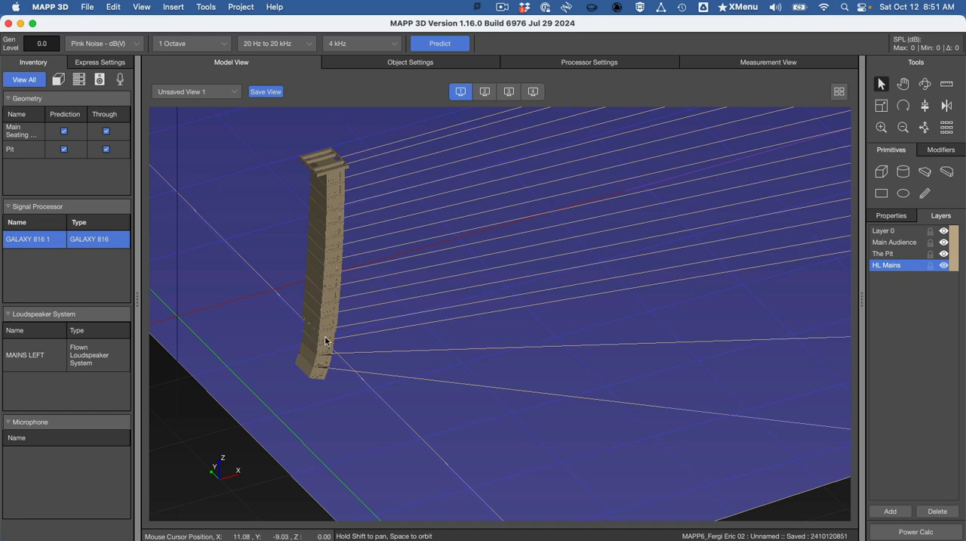
key(super+Tab)
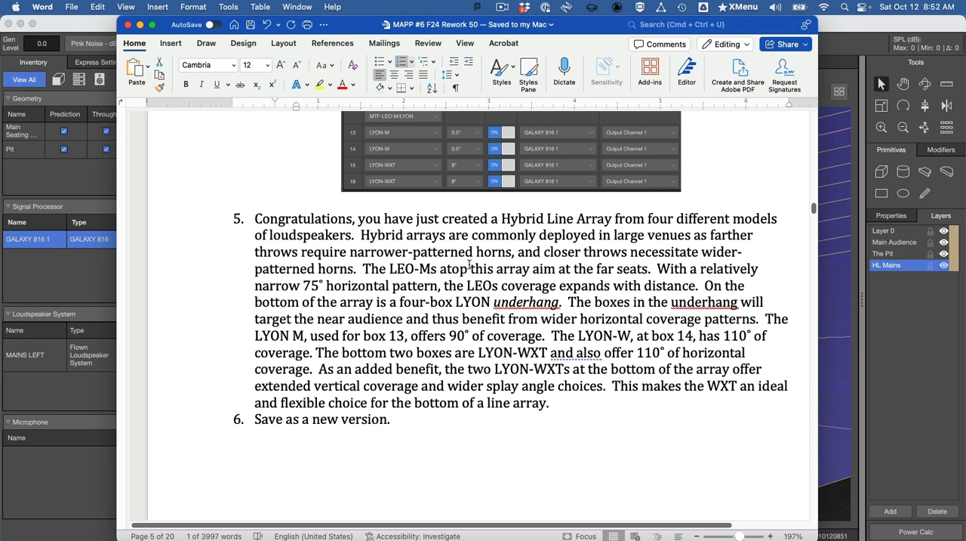
key(super+Tab)
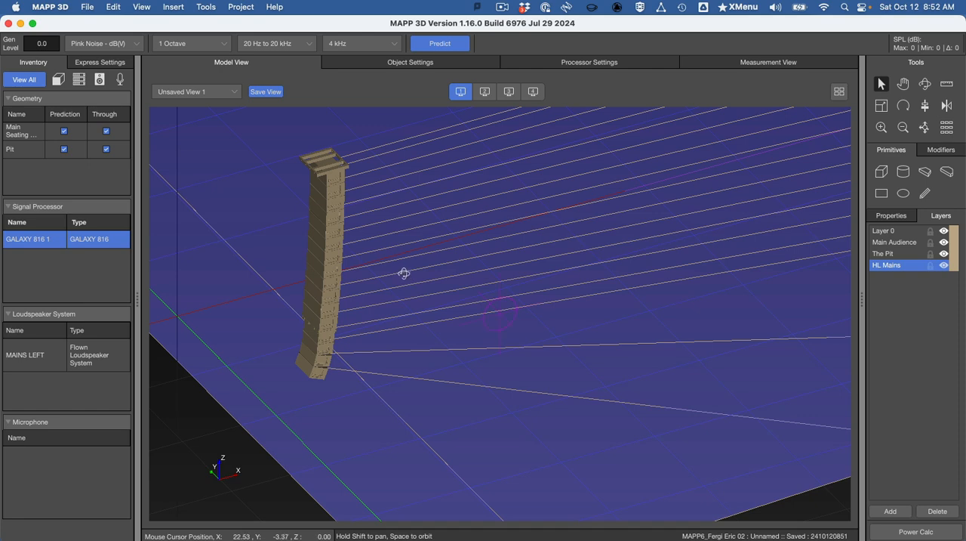
scroll(472, 284, down, 10)
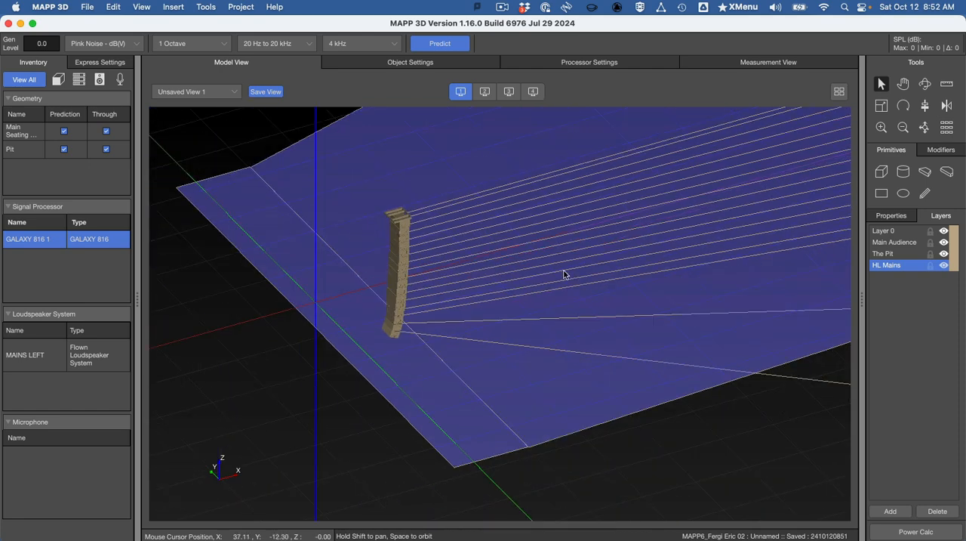
shift+drag(733, 277, 446, 381)
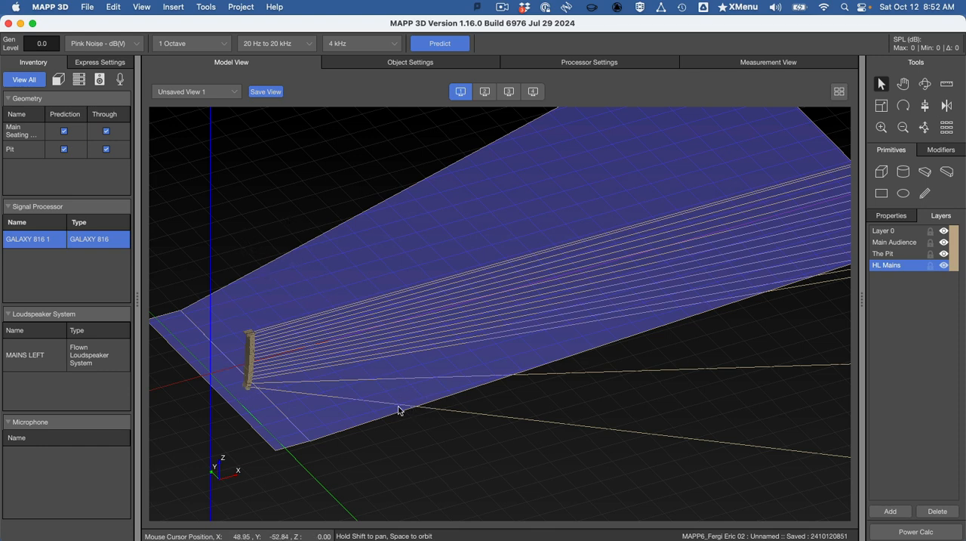
Step: Compare the Word notes on LYON coverage and splay choices with the lowest boxes' center lines over the seating area
key(super+Tab)
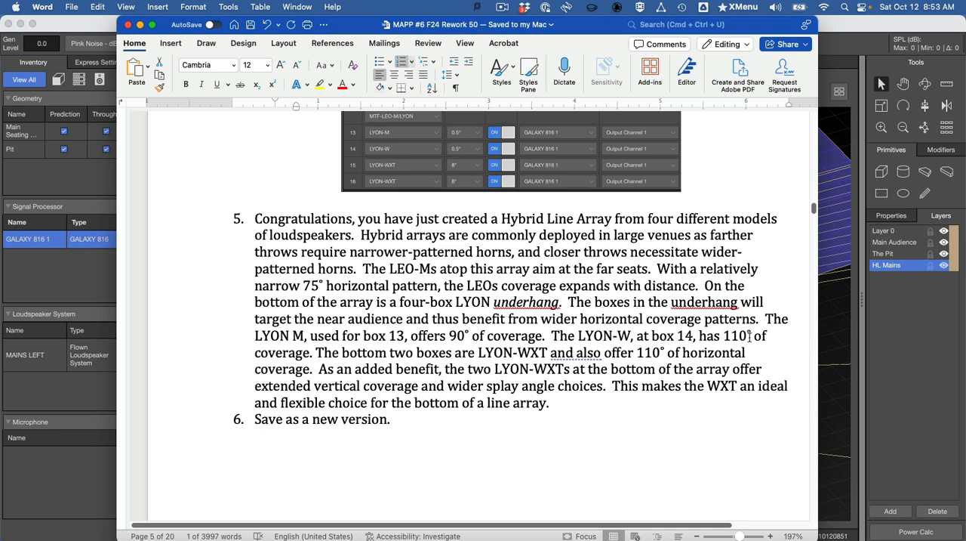
key(super+Tab)
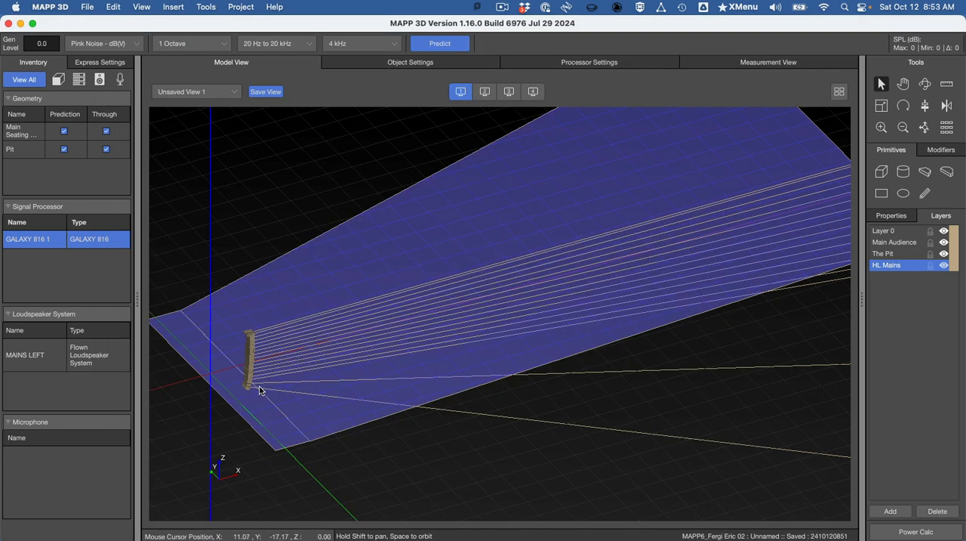
key(super+Tab)
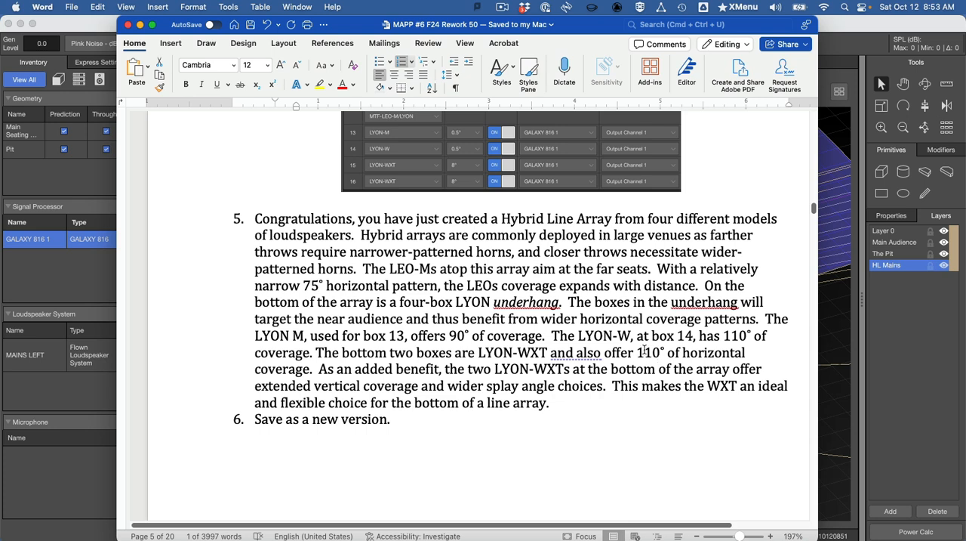
key(super+Tab)
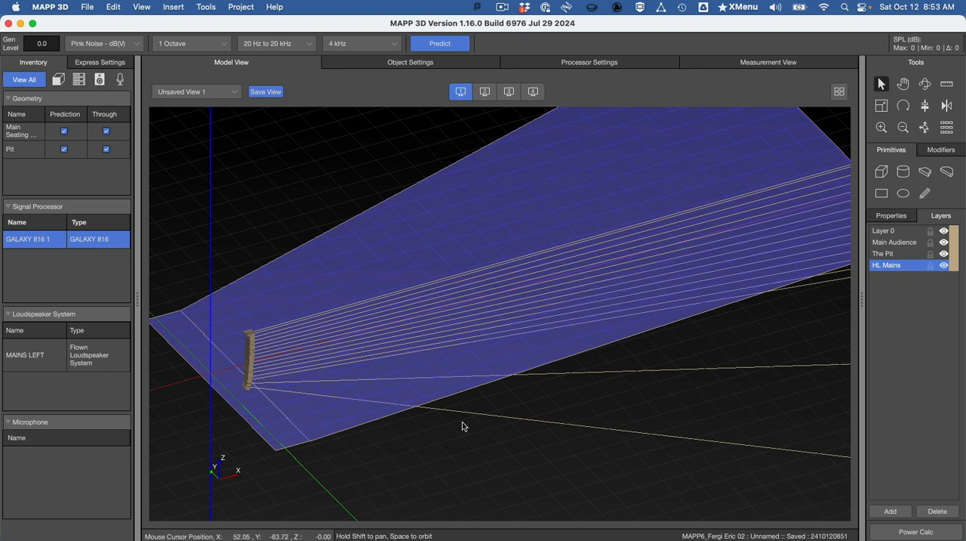
key(super+Tab)
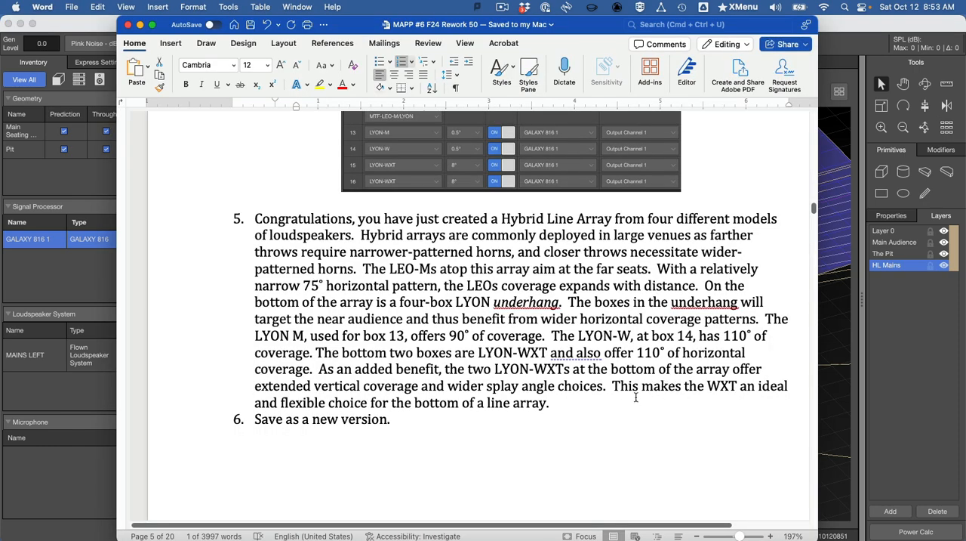
key(super+Tab)
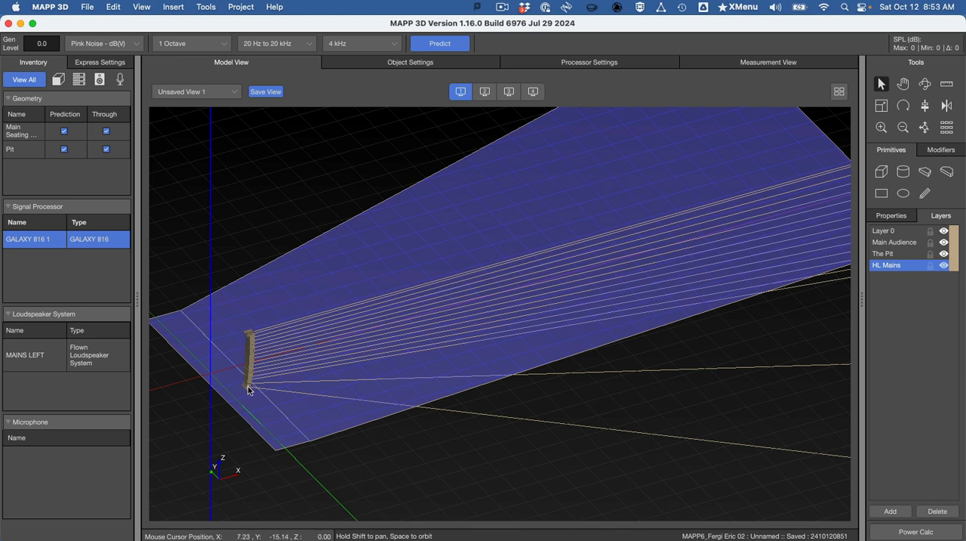
key(super+Tab)
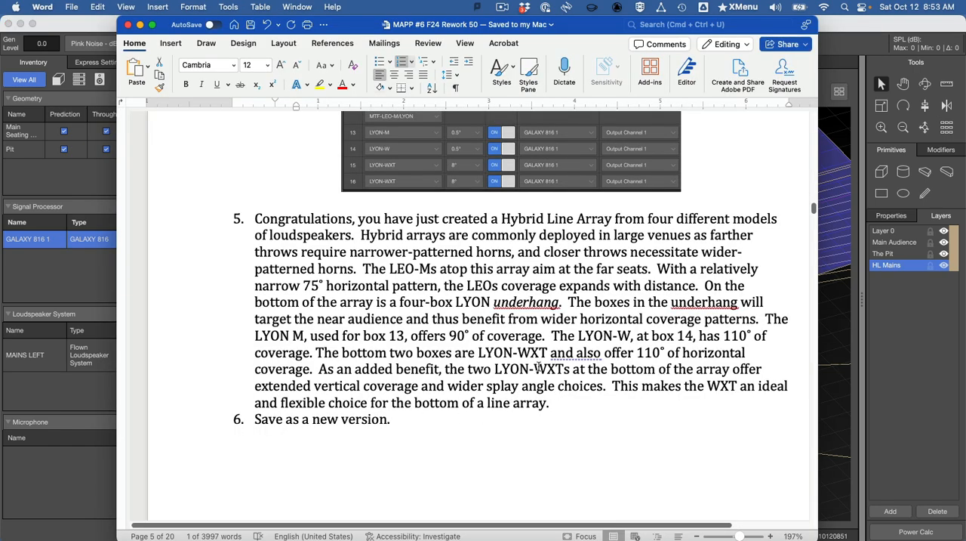
key(super+Tab)
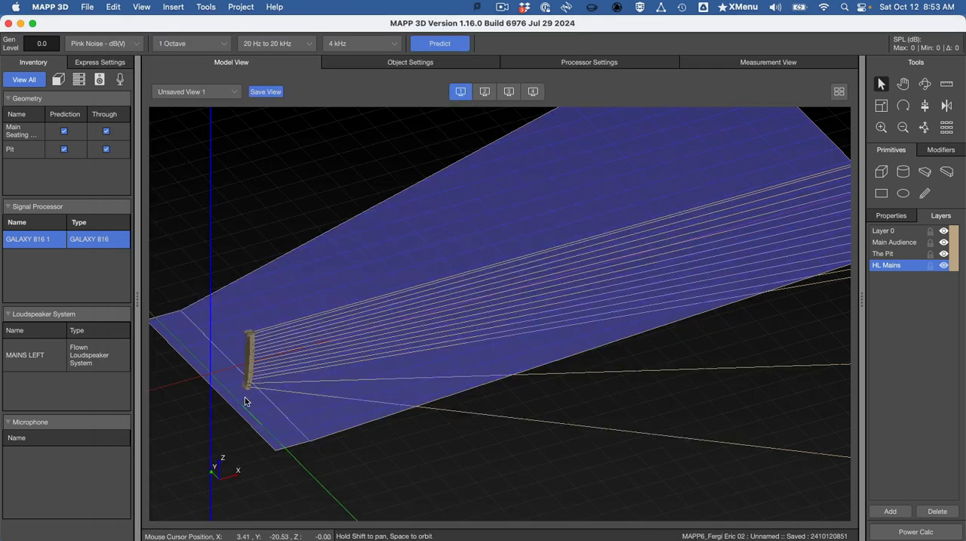
key(super+Tab)
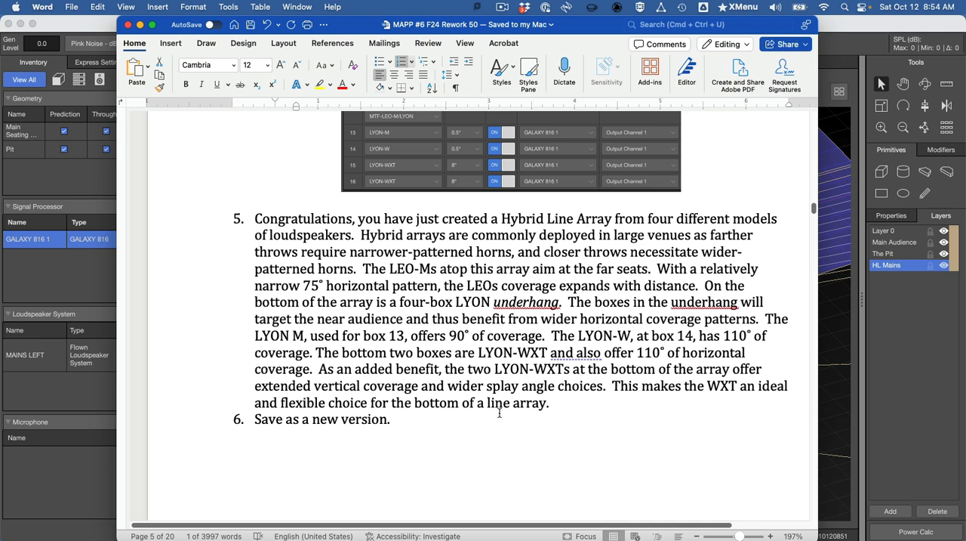
key(super+Tab)
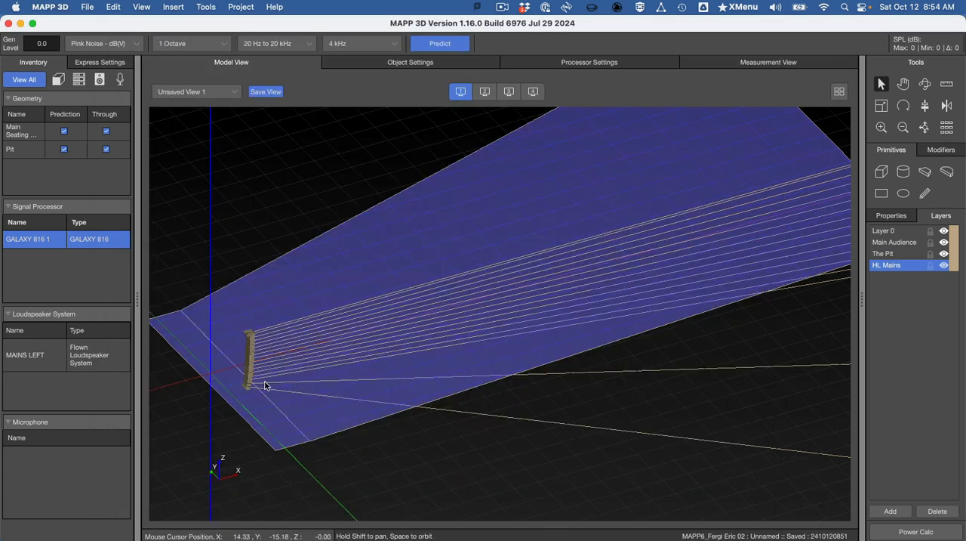